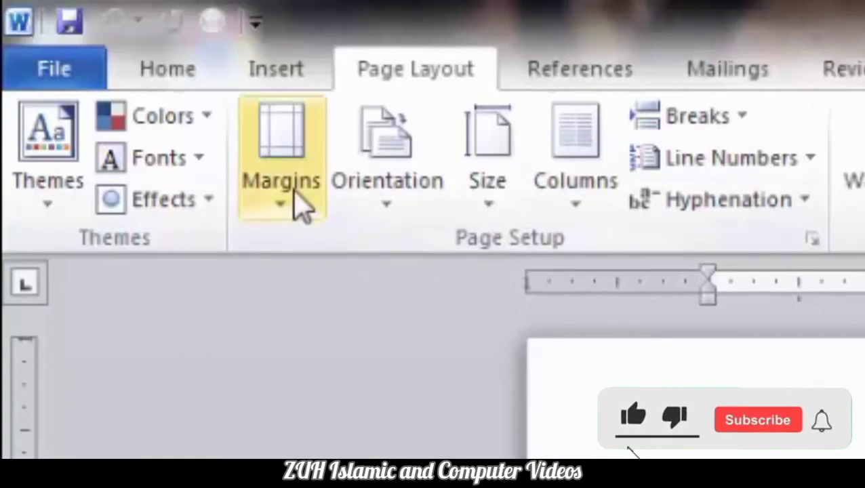
click(491, 203)
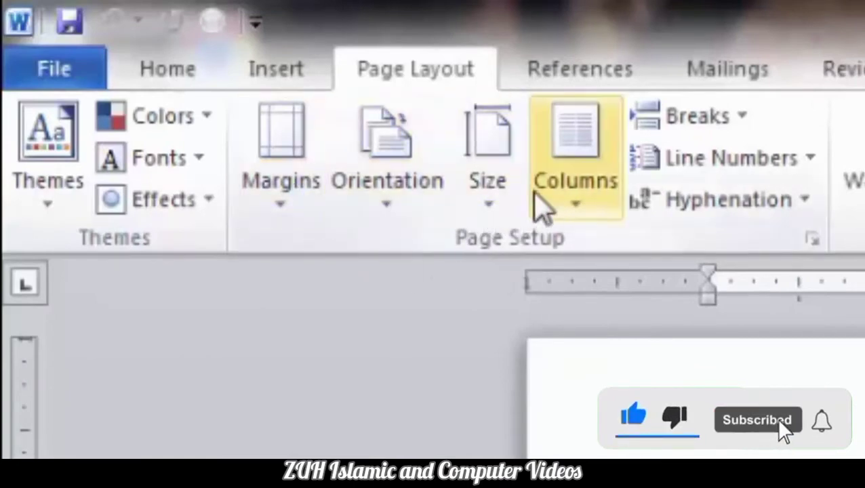
click(542, 203)
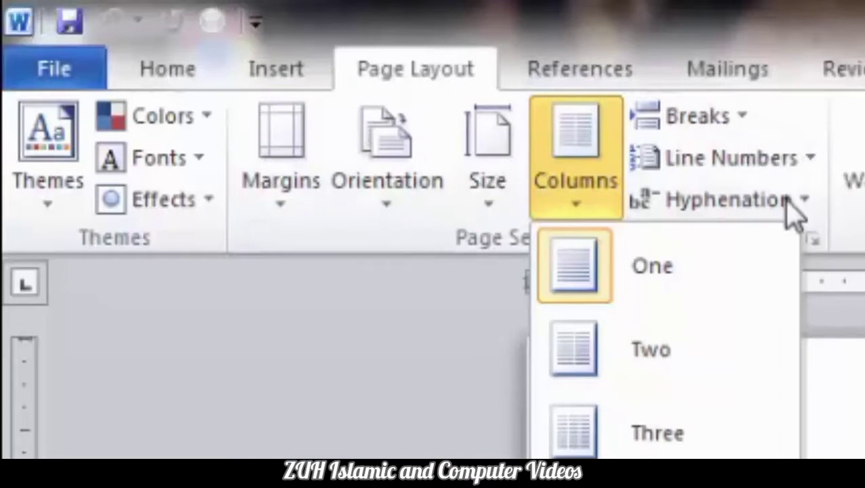
click(815, 324)
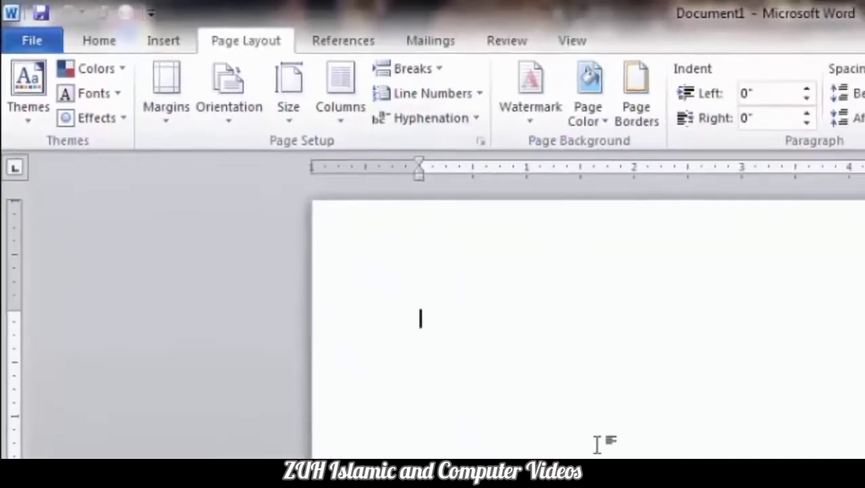
Fill the blank document with sample paragraphs using =rand(200)
text(=rand(2)
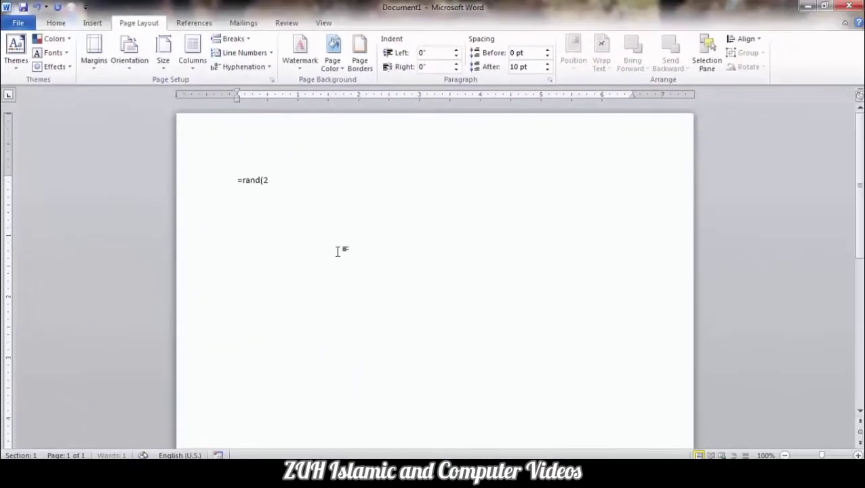
text(00))
key(Return)
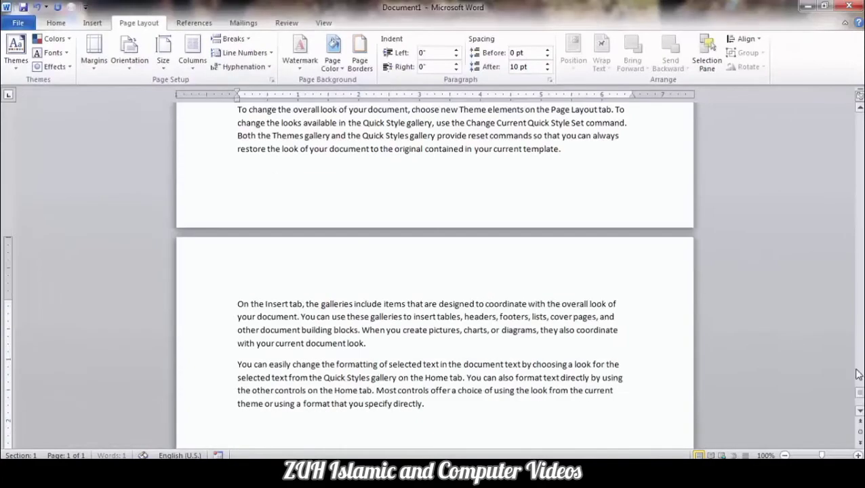
scroll(860, 399, down, 10)
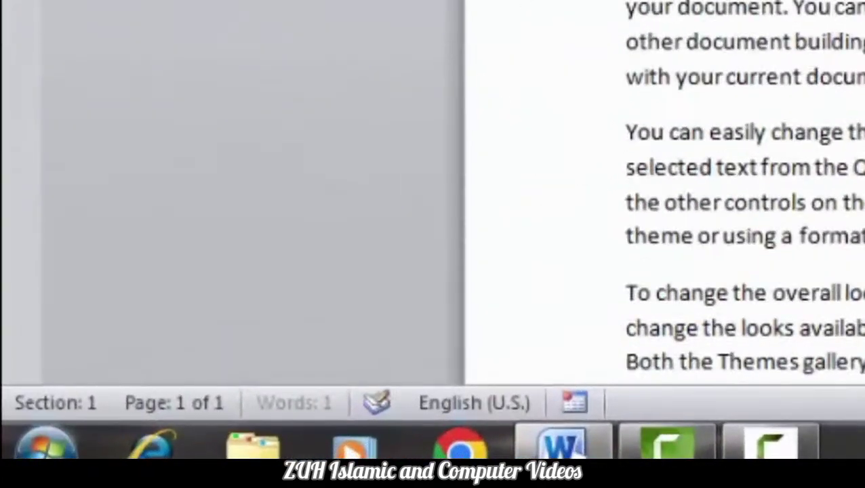
scroll(742, 203, down, 3)
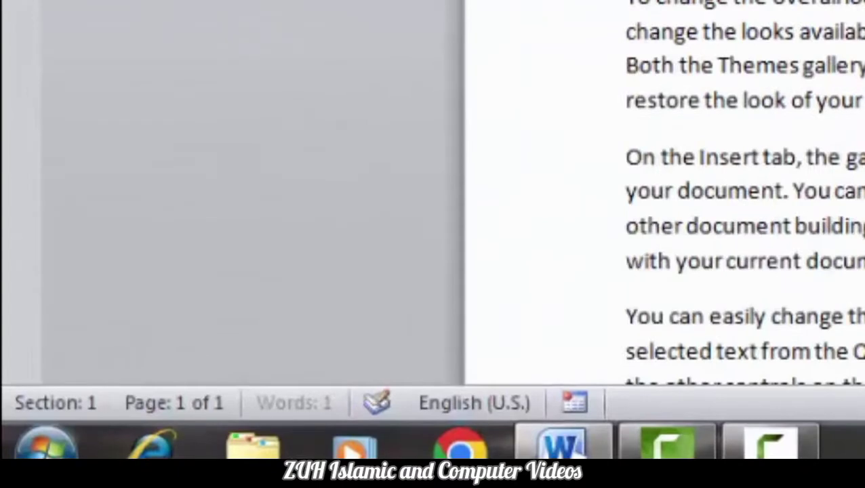
click(723, 4)
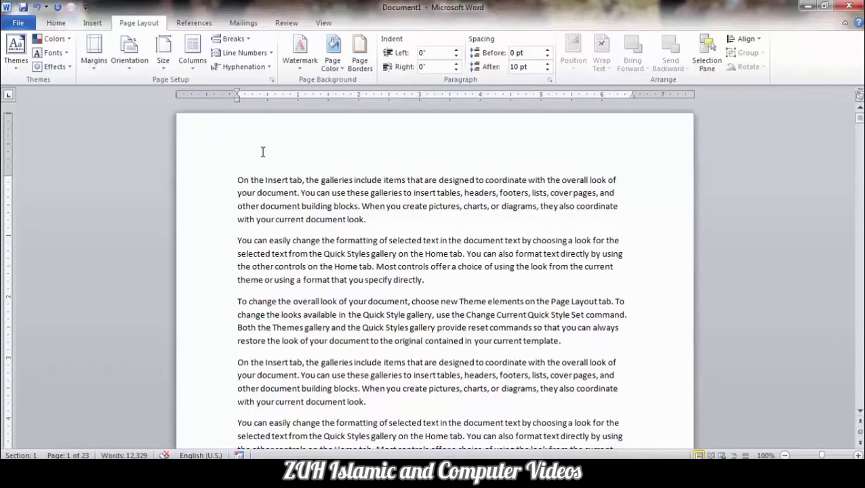
Apply the Narrow margin preset, 0.5" on all four sides, to the document
drag(237, 176, 438, 279)
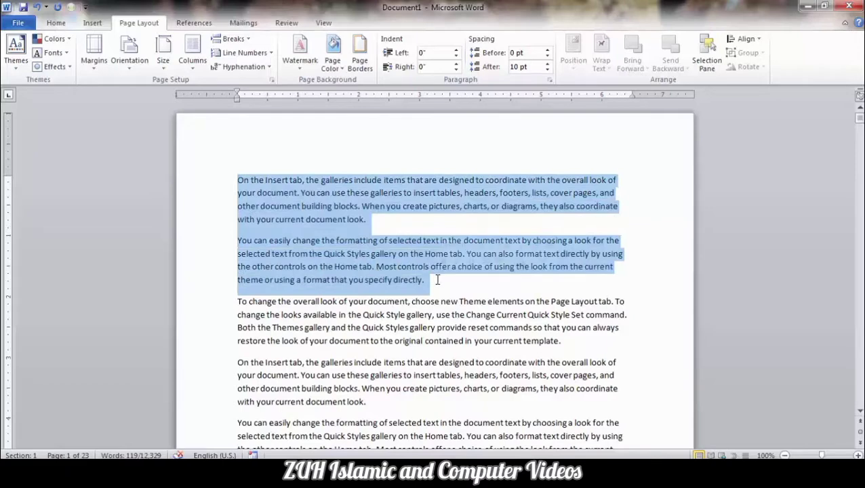
click(333, 270)
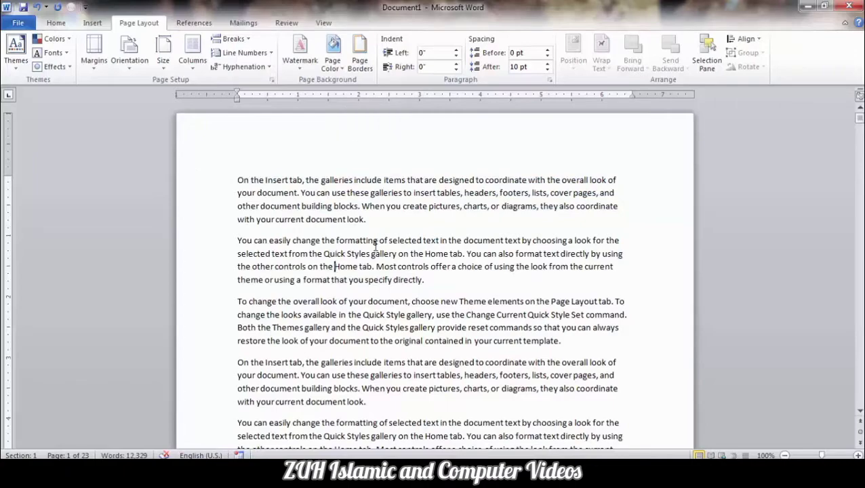
click(99, 68)
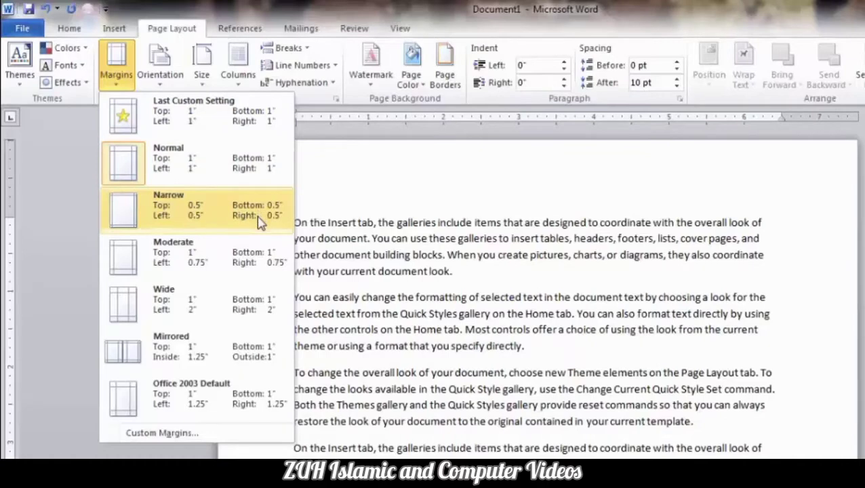
click(189, 221)
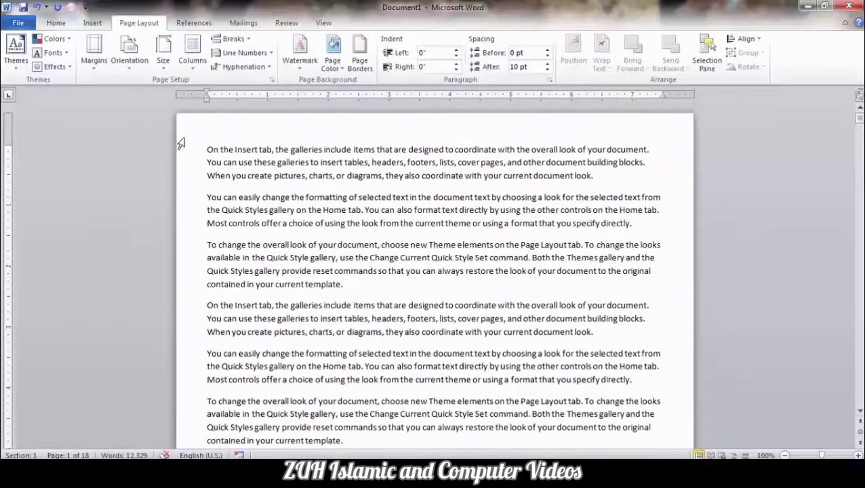
Set custom top, bottom, left and right margins of 0.2" for the whole document and let Word fix them to the printable area
click(94, 51)
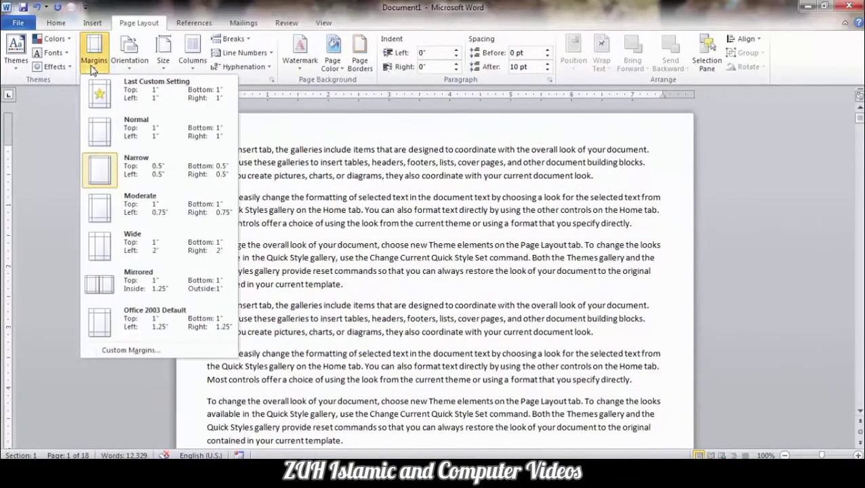
click(123, 351)
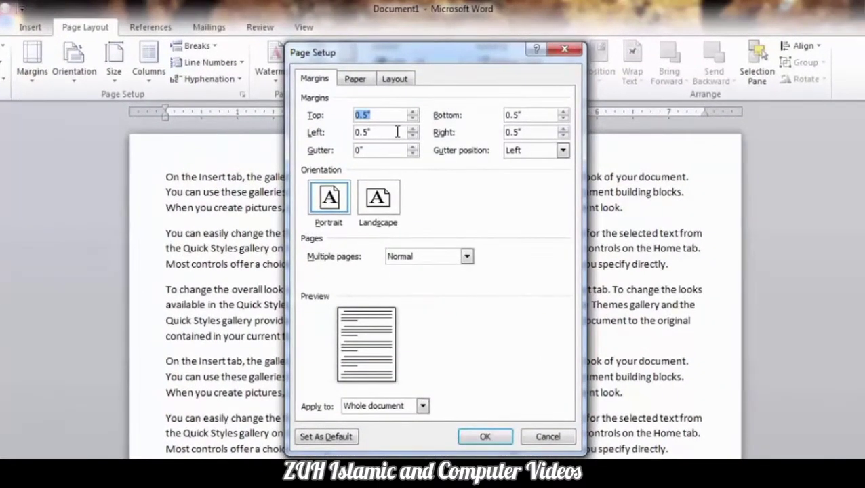
text(0)
key(Tab)
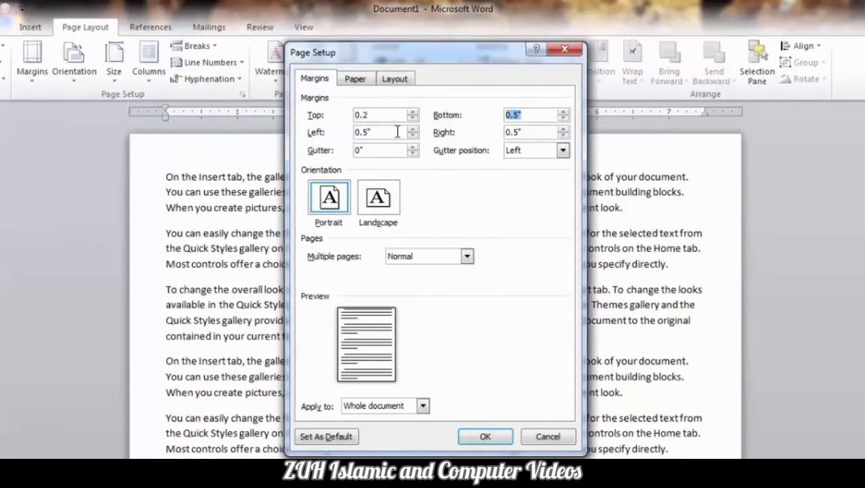
text(0)
key(Tab)
text(0.2)
key(Tab)
text(0.2)
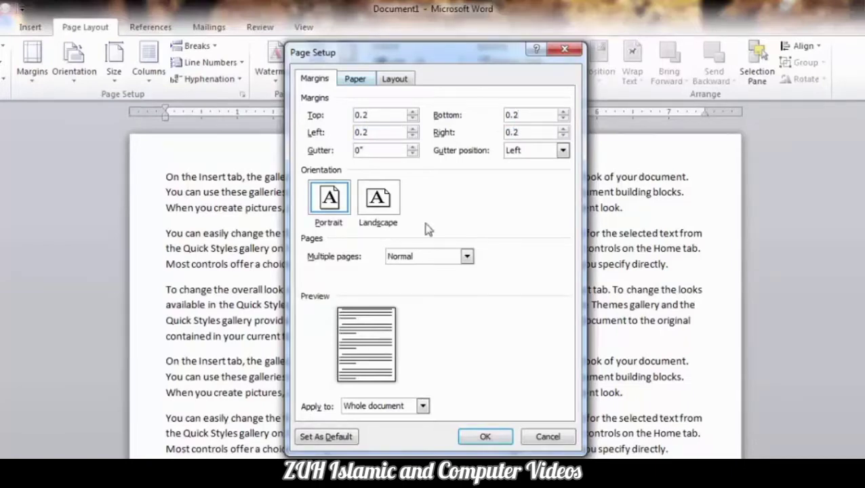
click(486, 436)
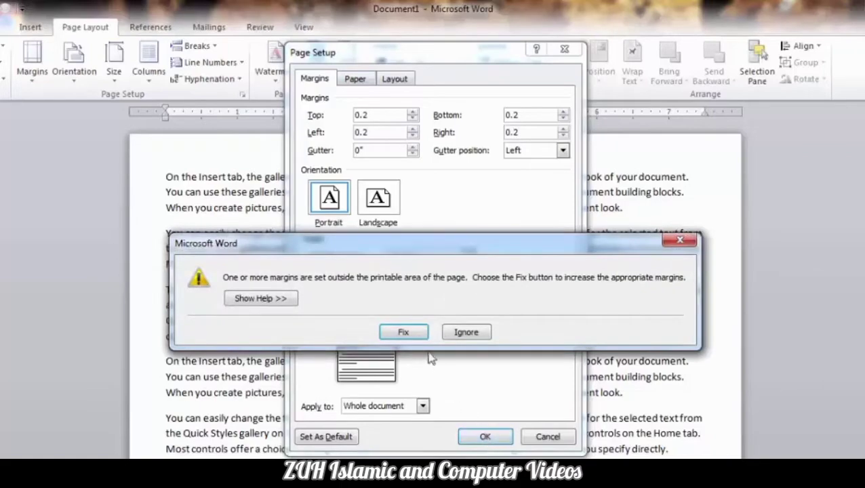
click(414, 333)
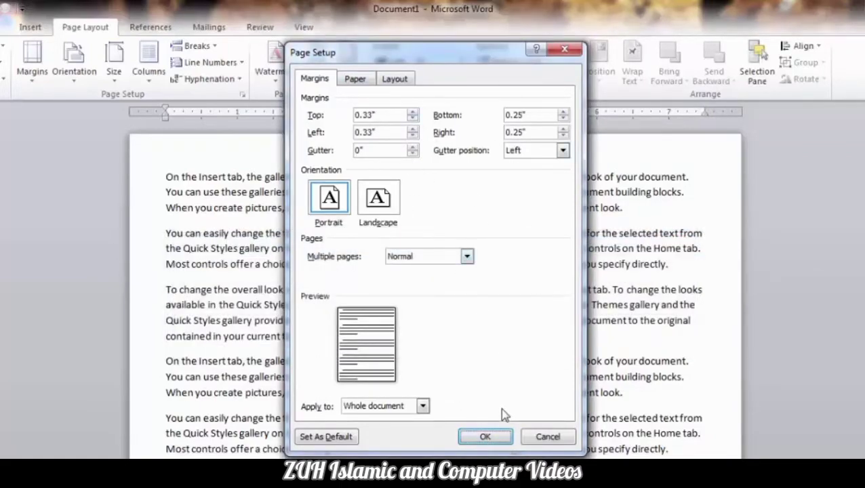
click(487, 435)
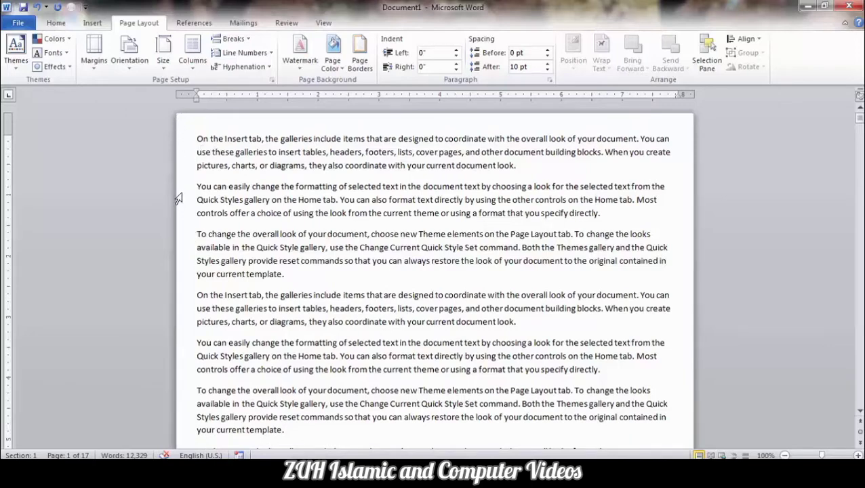
Add a 0.3" gutter to the document's custom margins
click(92, 54)
click(112, 349)
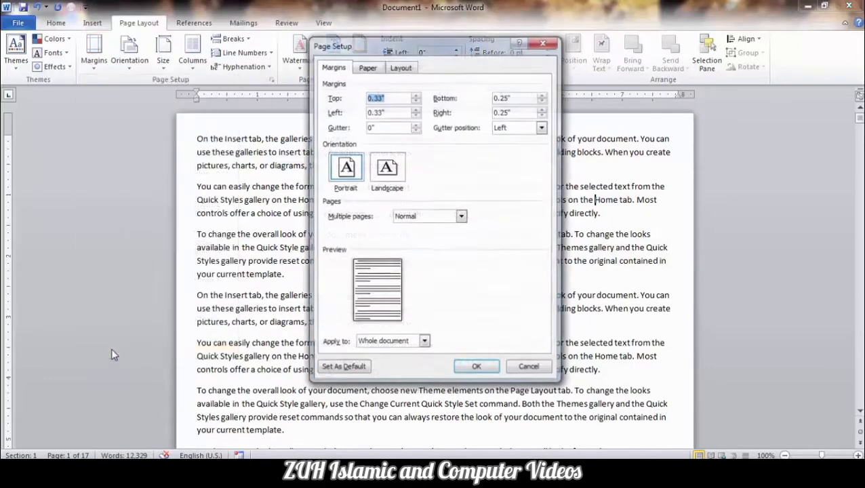
click(416, 124)
click(416, 124)
click(416, 124)
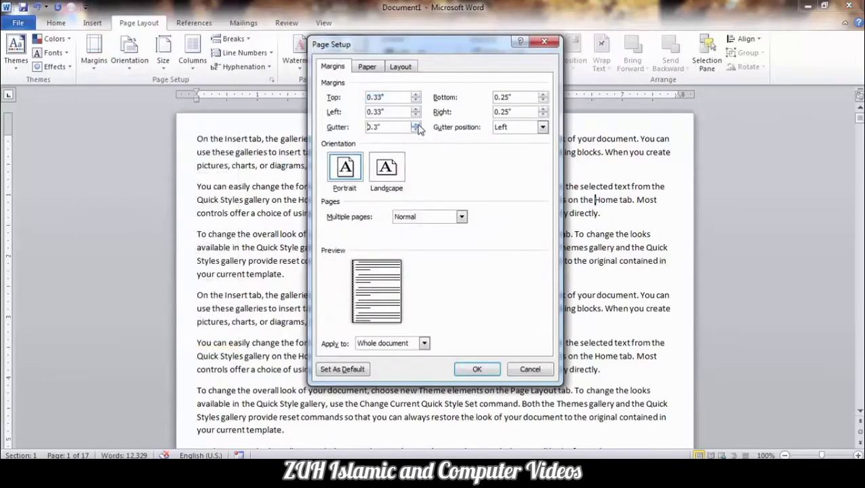
click(477, 369)
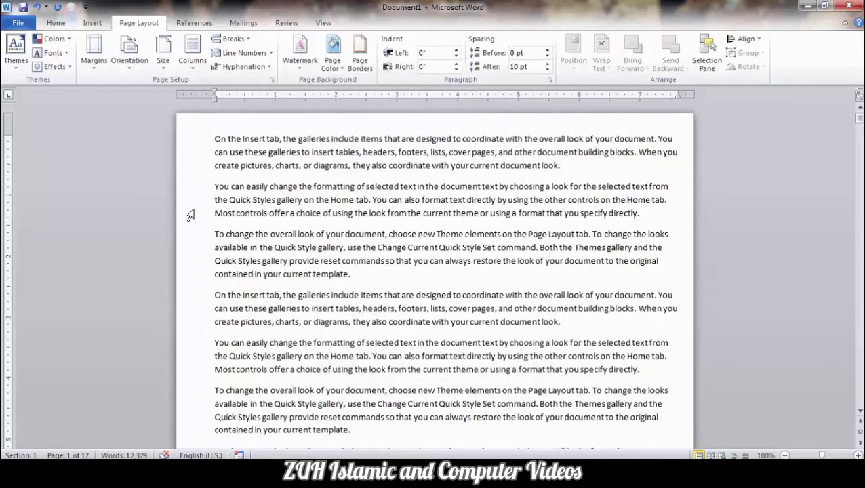
In the custom margin settings, set the gutter position to Right and the page orientation to Landscape
click(94, 60)
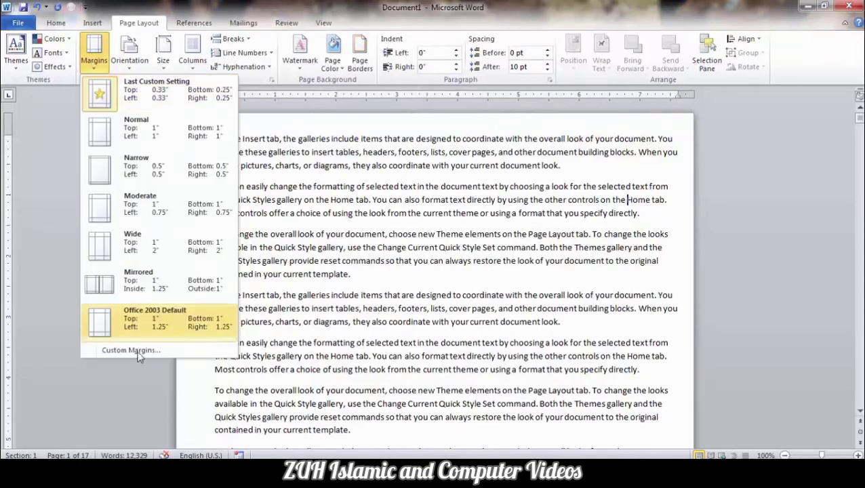
click(132, 352)
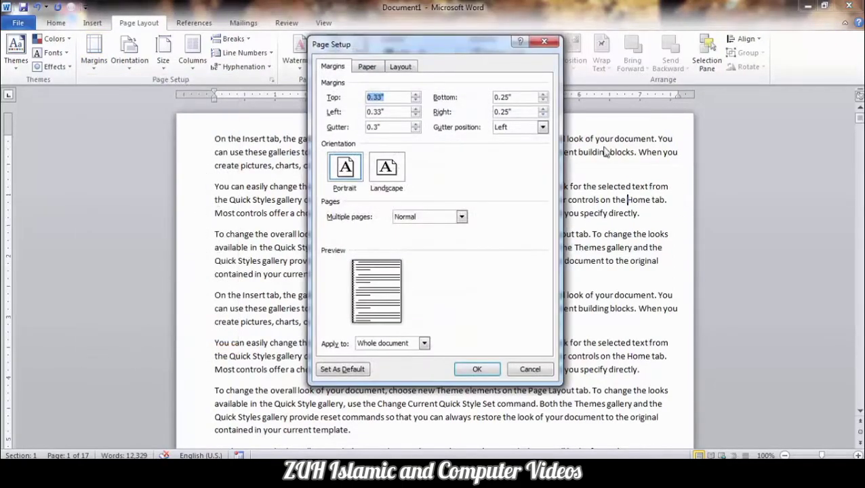
click(542, 127)
click(515, 155)
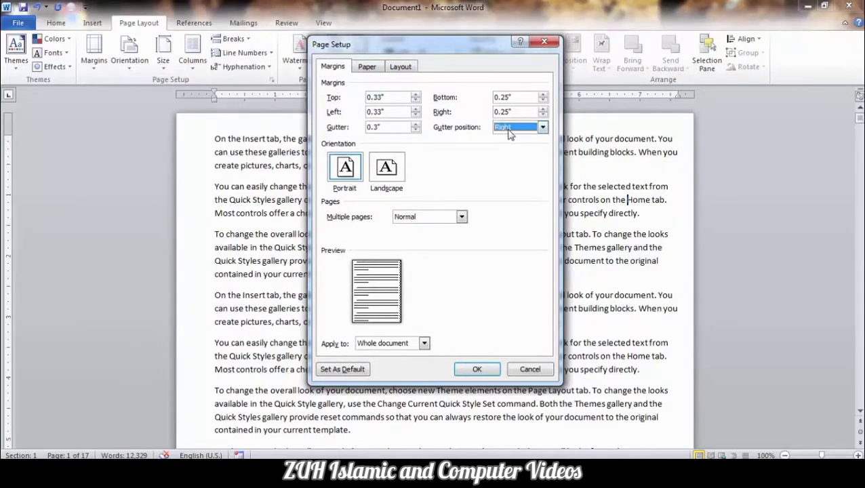
click(388, 173)
click(348, 169)
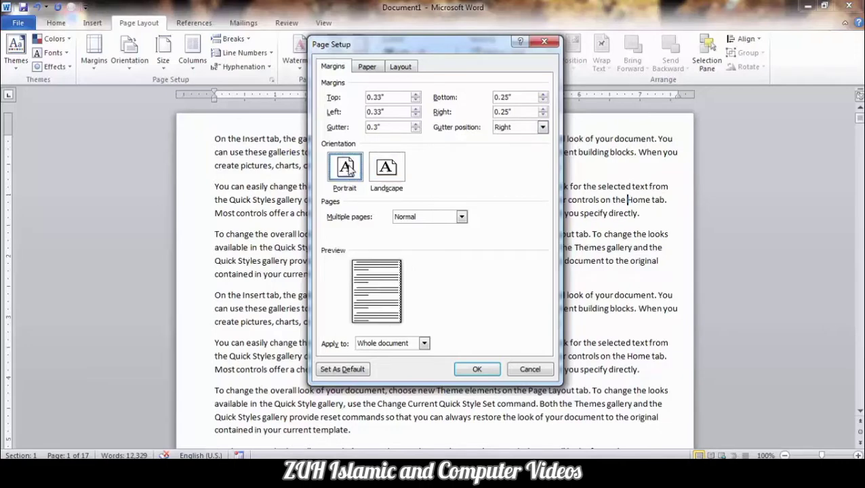
click(386, 169)
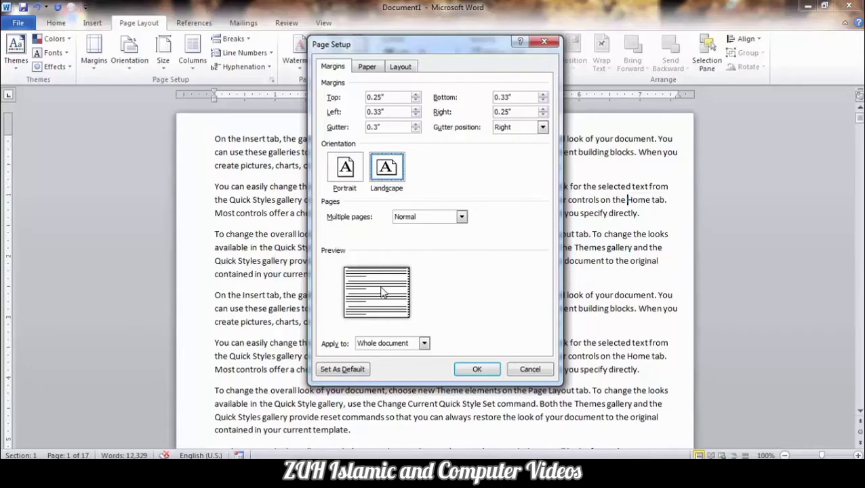
Try the 2 pages per sheet layout and keep the current Windows color scheme without showing the message again
click(461, 217)
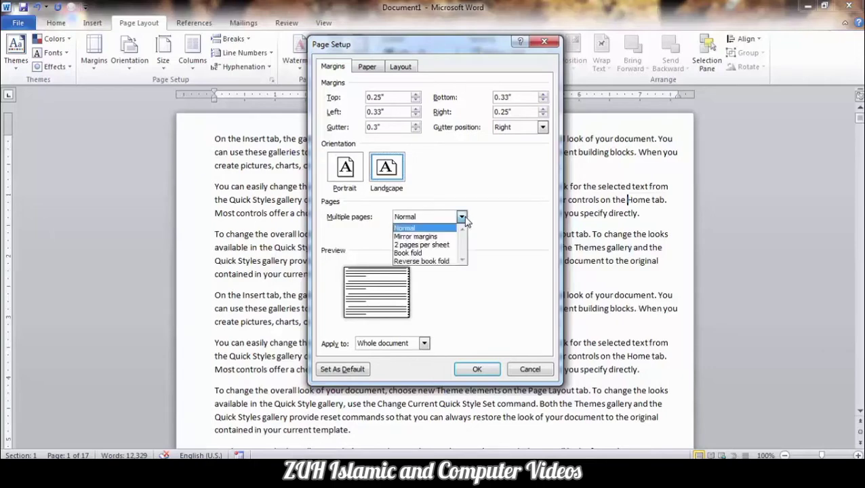
click(436, 248)
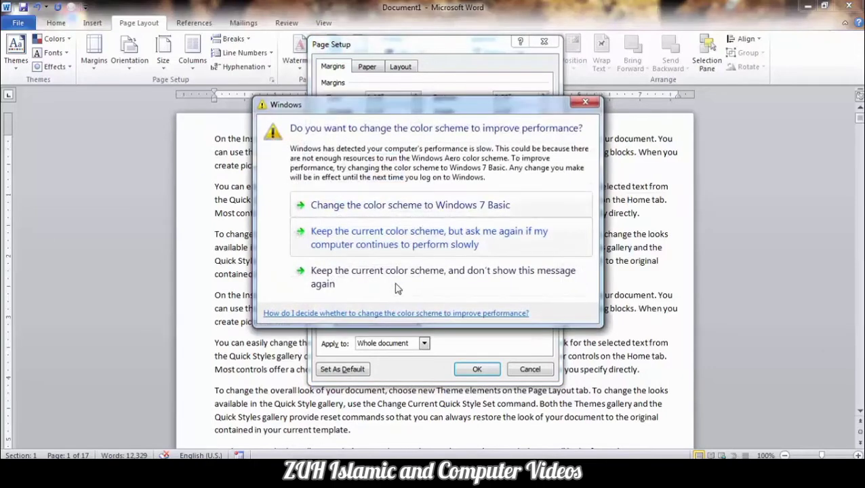
click(445, 286)
Try the Book fold layout with 4 sheets per booklet, and return the multiple pages setting to Normal
click(461, 218)
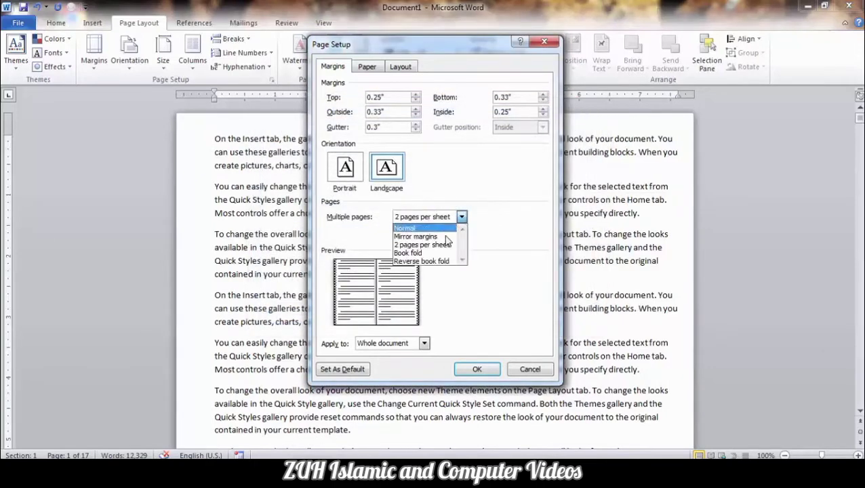
click(415, 258)
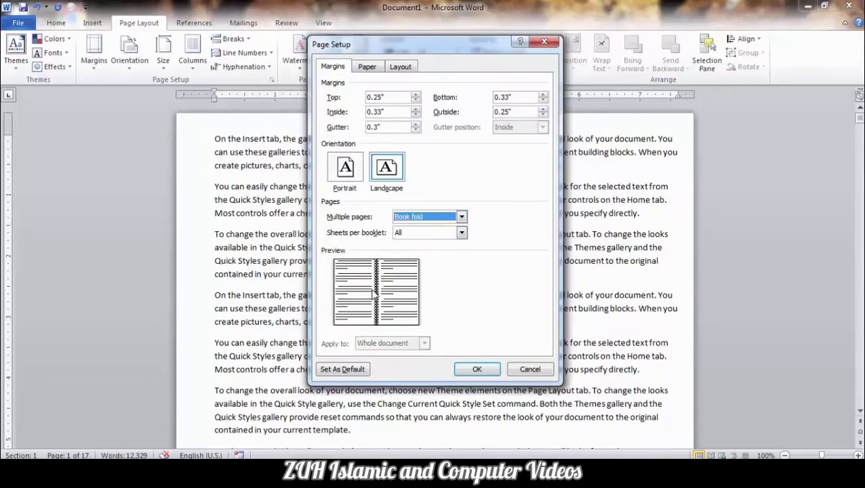
click(461, 233)
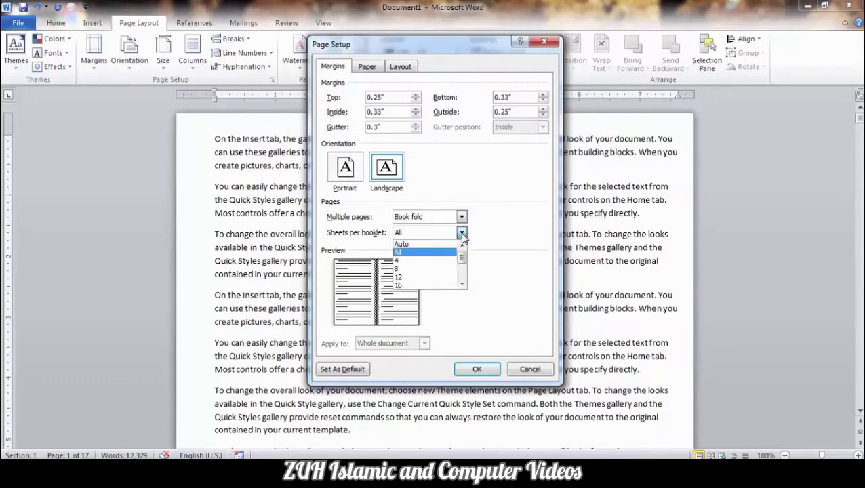
click(432, 261)
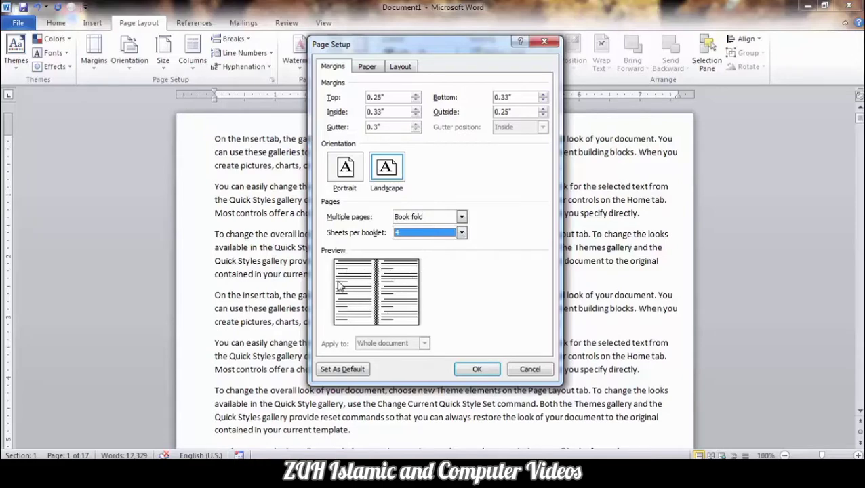
click(460, 217)
click(438, 232)
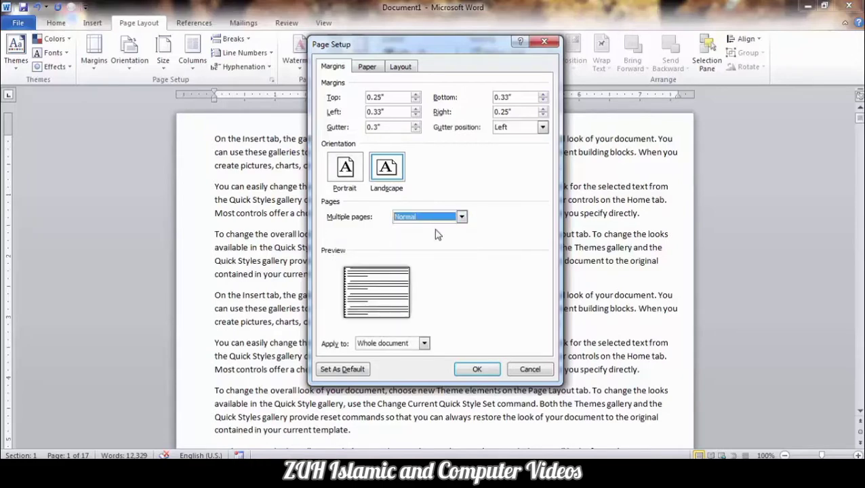
Try the Whole document and This point forward scopes for the page setup, and discard the changes
click(424, 344)
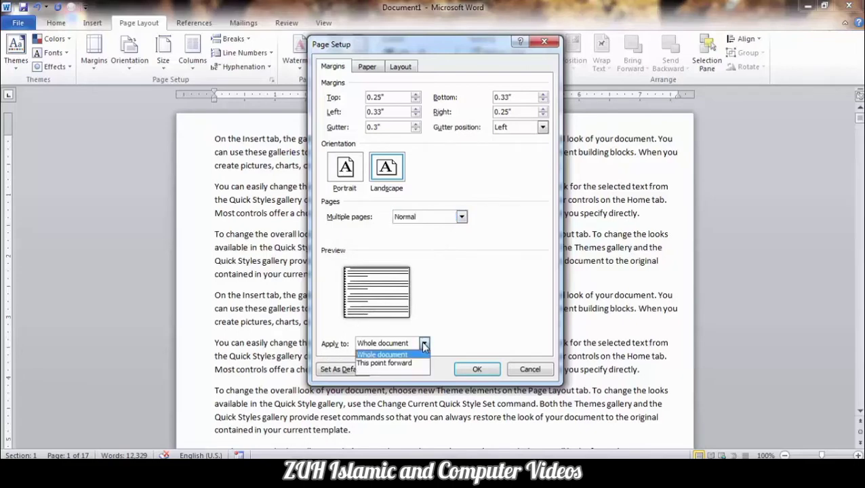
click(383, 355)
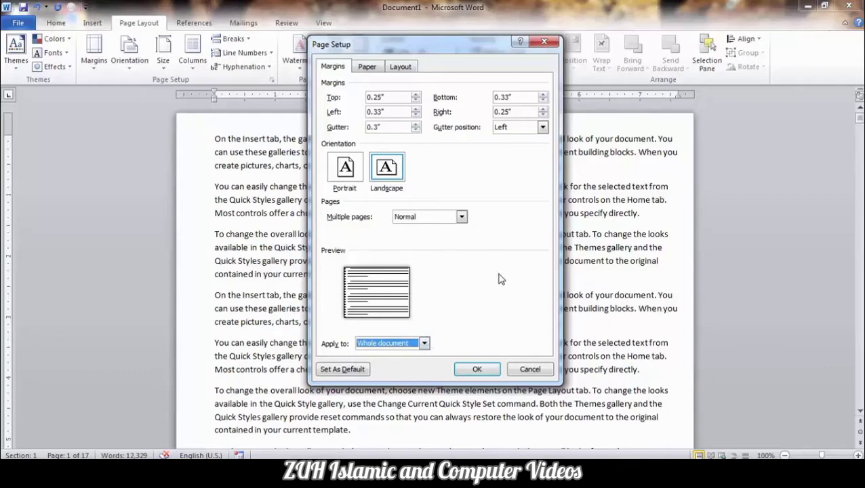
click(424, 345)
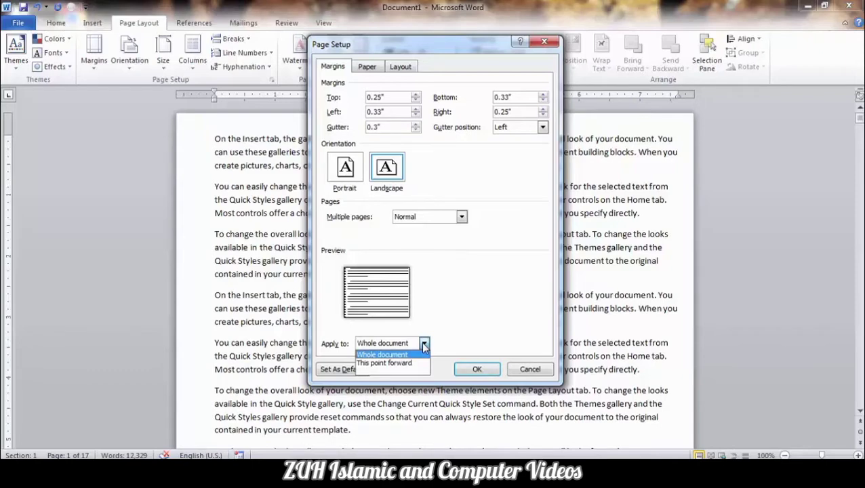
click(408, 364)
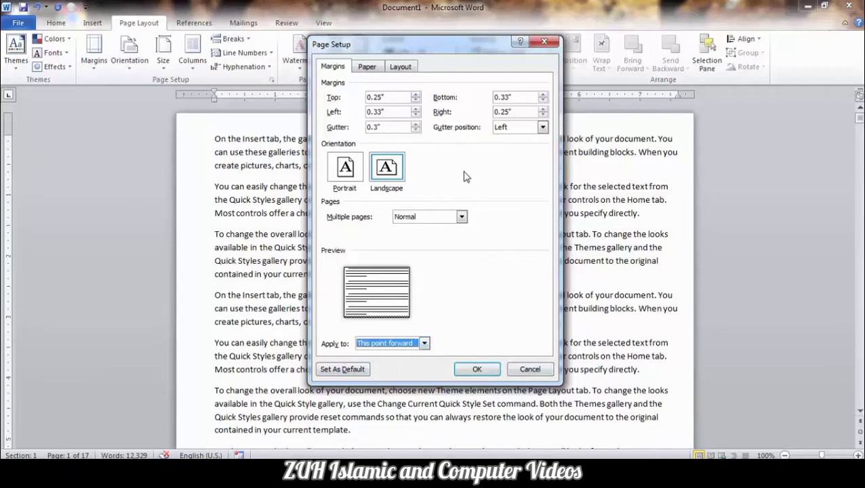
click(534, 372)
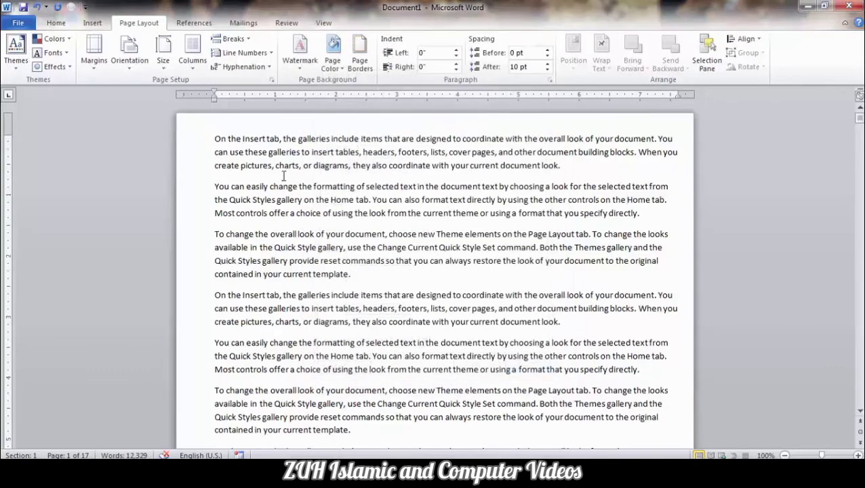
Try the Landscape page orientation and return the document to Portrait
click(128, 68)
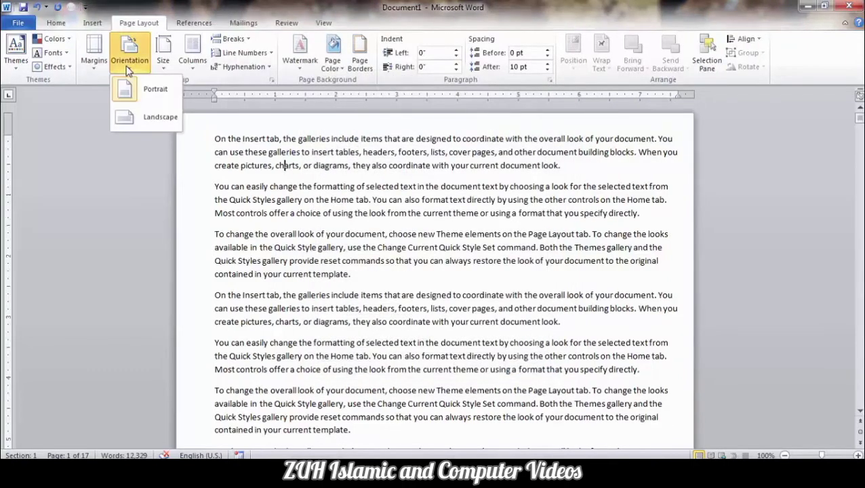
click(142, 117)
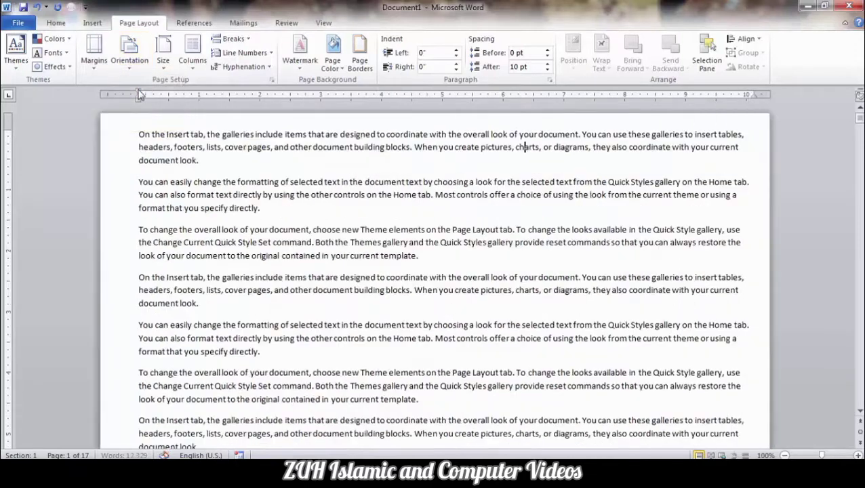
click(134, 62)
click(146, 89)
Set the paper size to A4 and look through the detailed paper settings and their scope options without applying changes
click(164, 61)
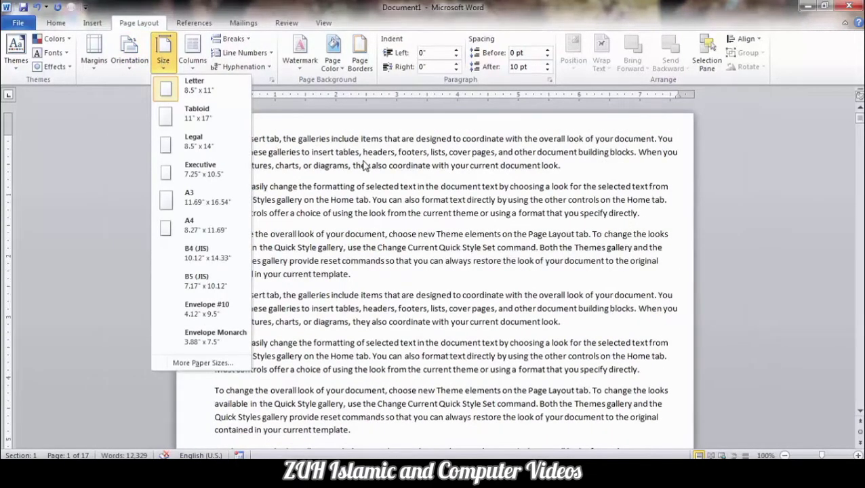
click(200, 224)
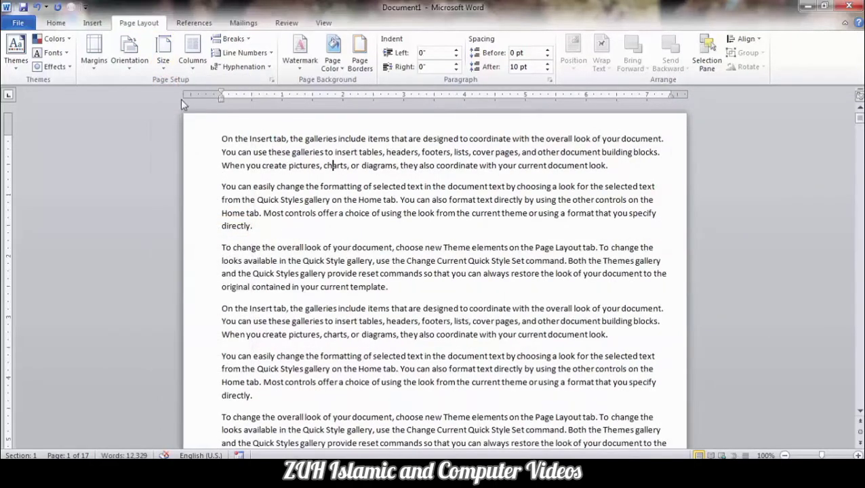
click(164, 64)
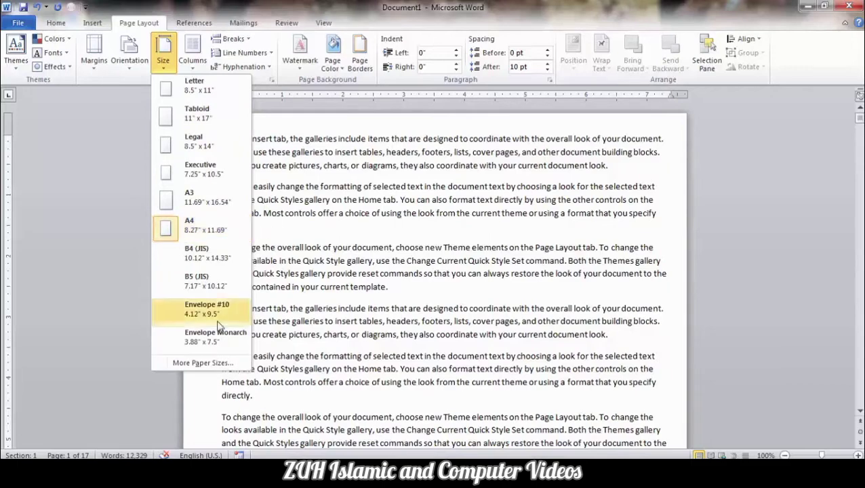
click(203, 363)
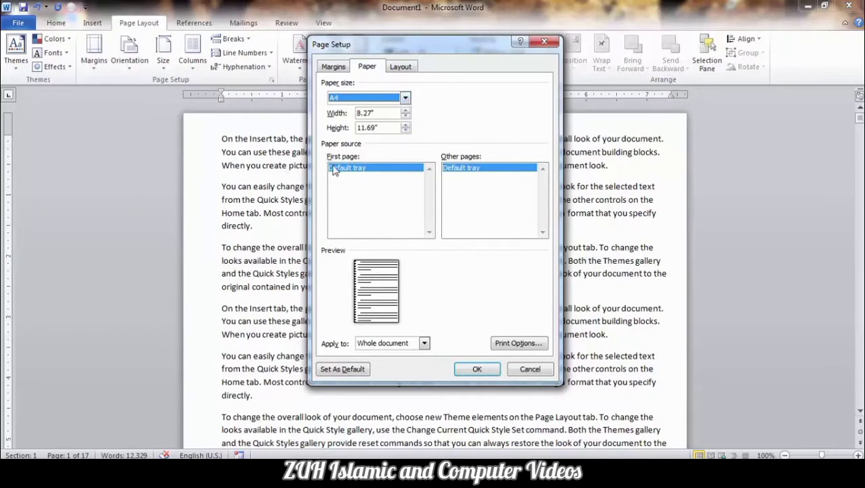
click(423, 343)
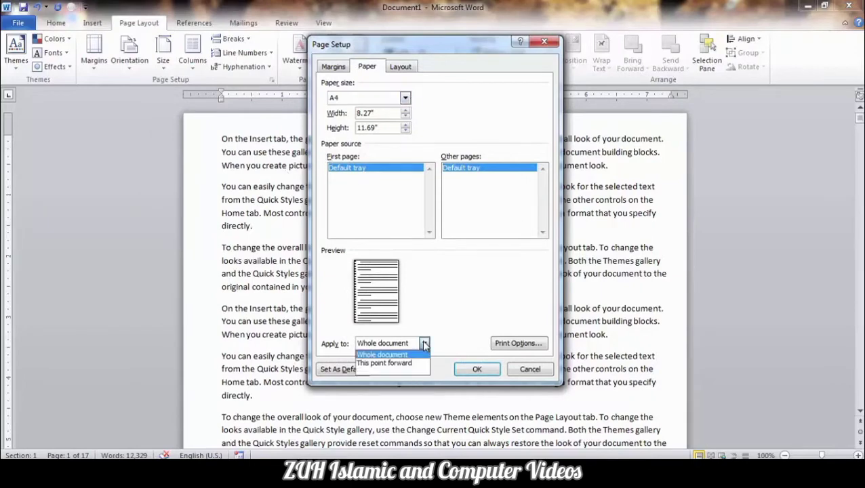
click(383, 354)
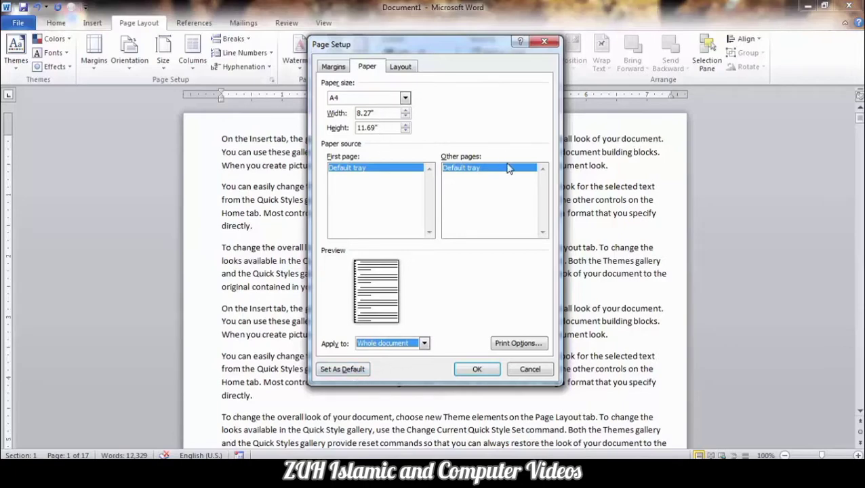
click(532, 369)
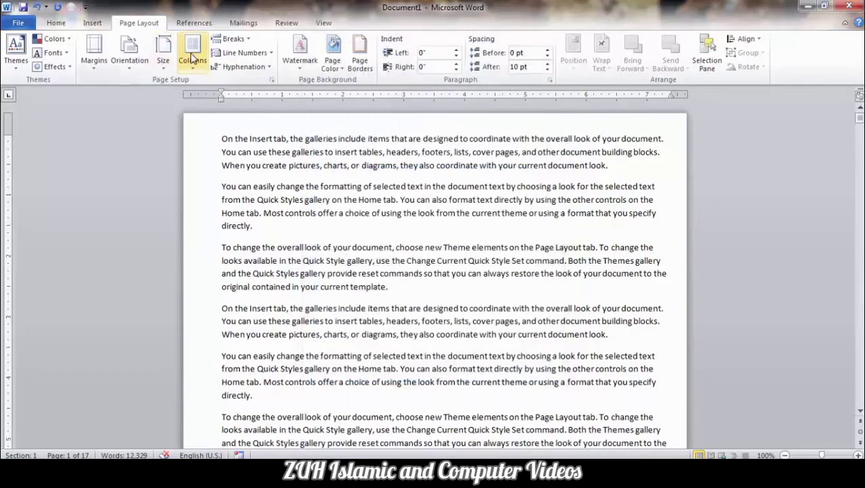
Lay out the document's first two paragraphs in two columns
click(193, 60)
click(218, 89)
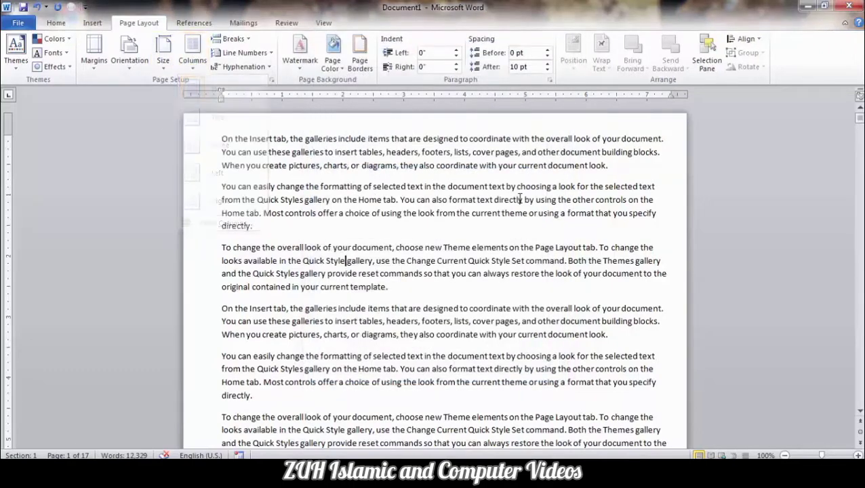
drag(257, 225, 221, 137)
click(193, 61)
click(205, 115)
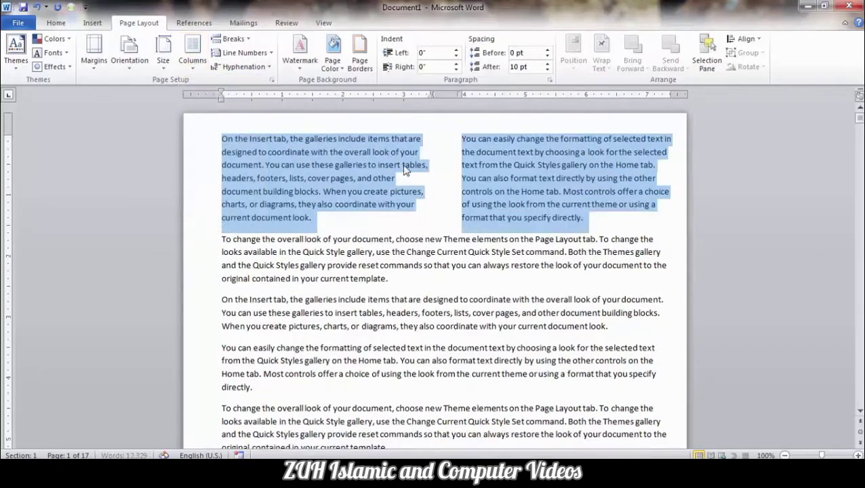
Try the Three and Left column presets on the selected paragraphs
click(194, 61)
click(211, 147)
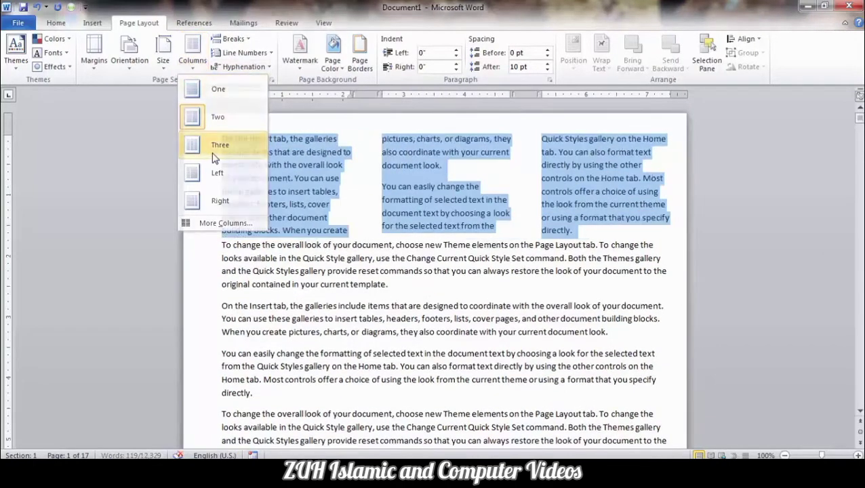
click(193, 61)
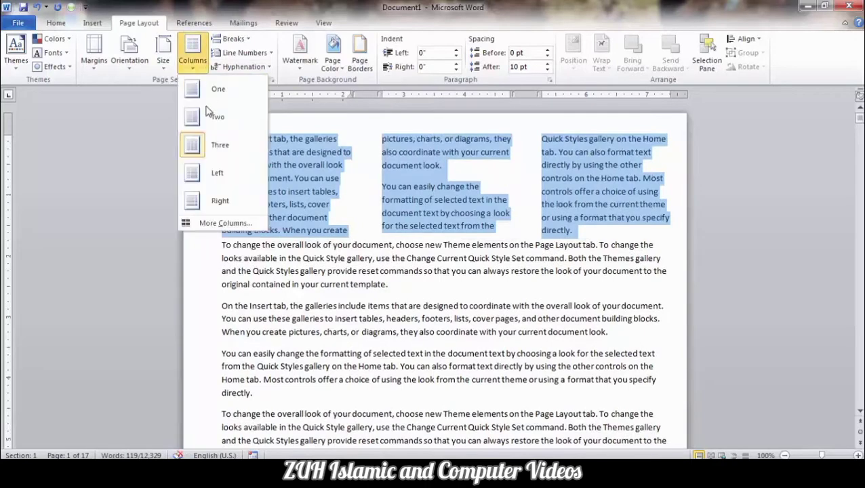
click(203, 170)
Apply the Right column preset to the selected paragraphs and add a line between the columns
click(193, 61)
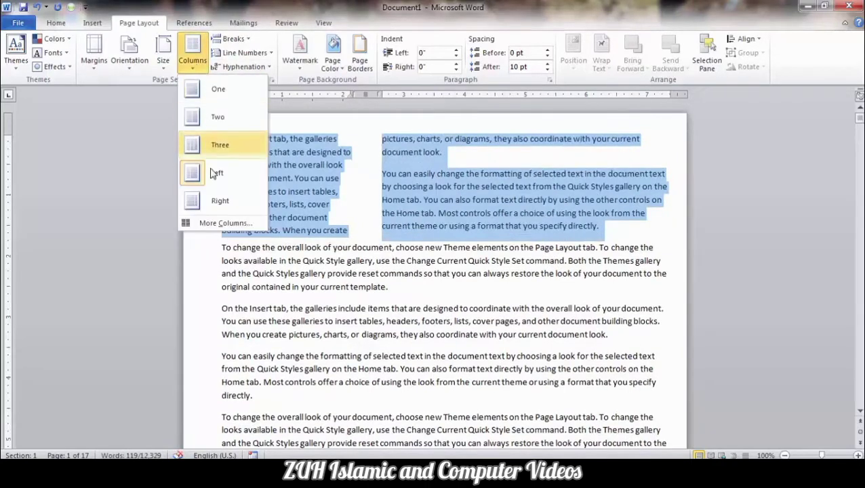
click(218, 203)
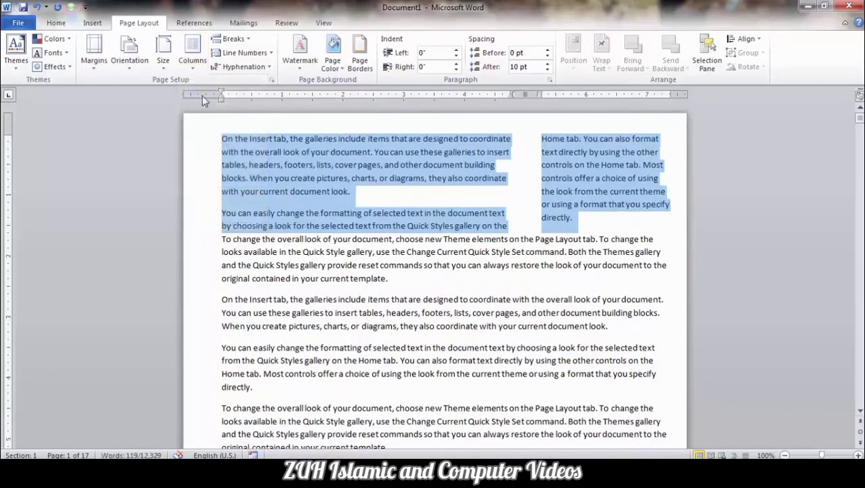
click(193, 61)
click(224, 224)
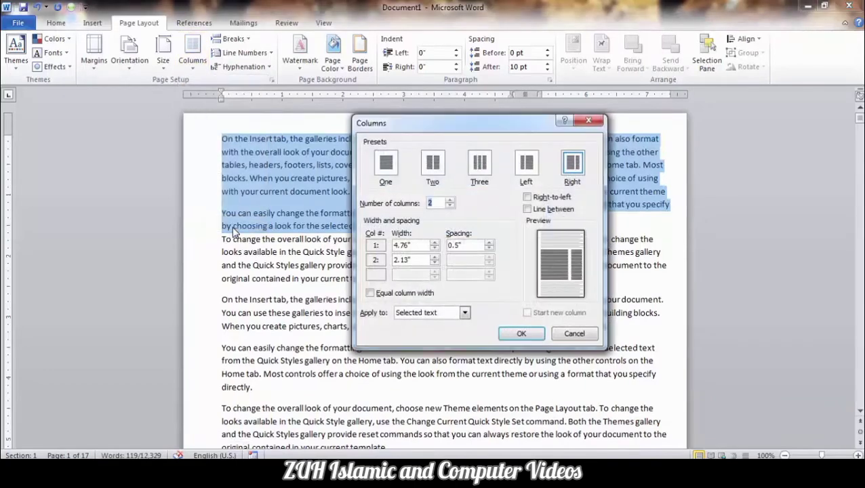
click(546, 210)
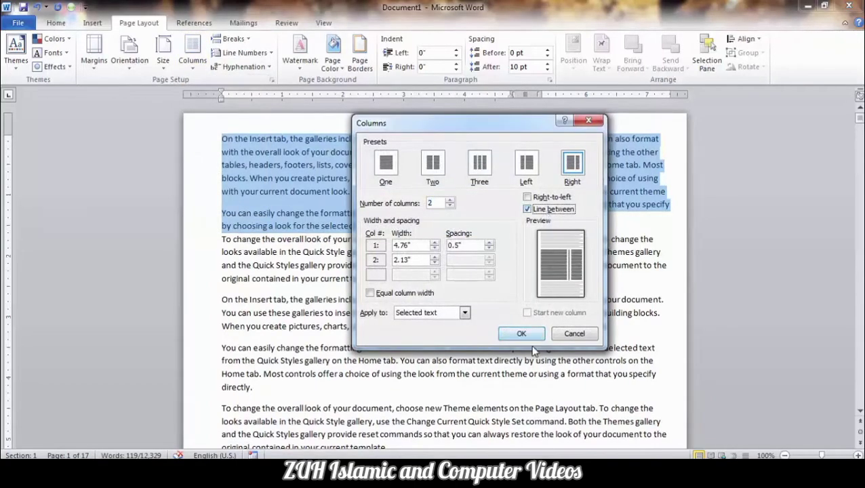
click(520, 334)
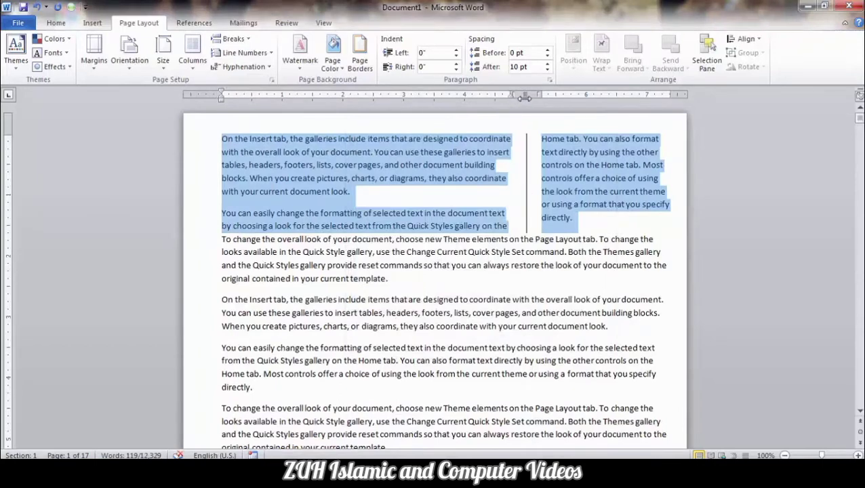
Try right-to-left order for the selected paragraphs' columns
double_click(523, 98)
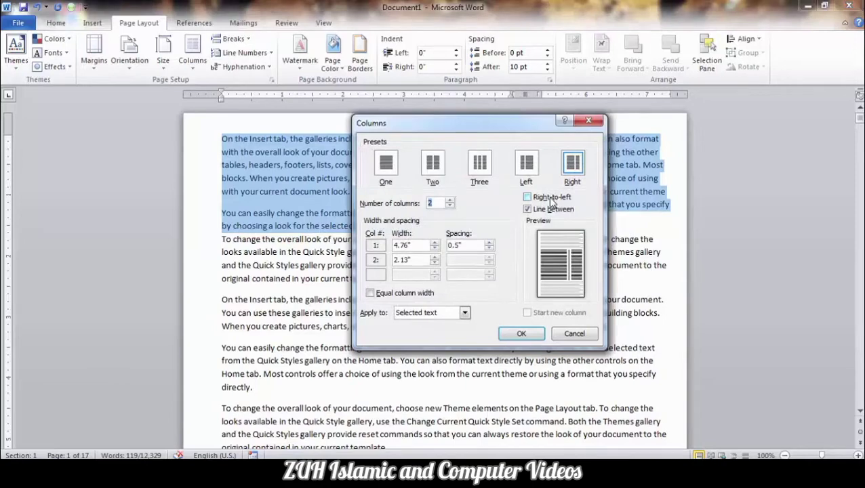
click(550, 197)
drag(520, 119, 475, 217)
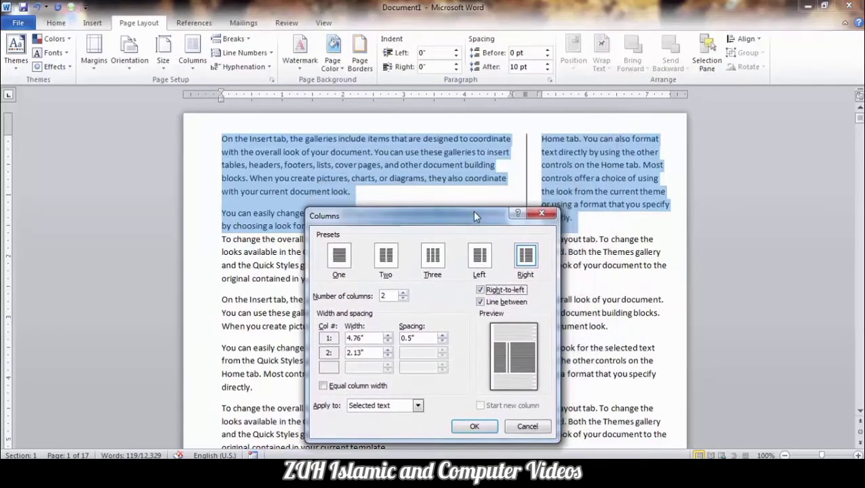
click(475, 427)
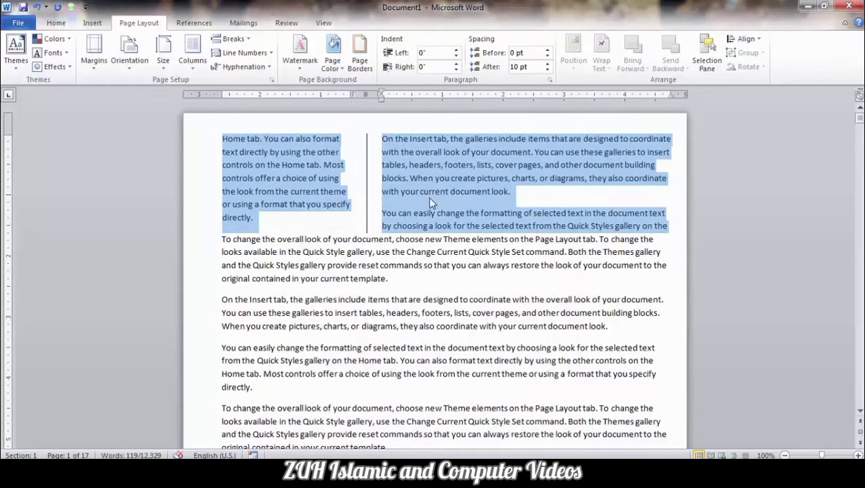
Turn off right-to-left order and split the selected paragraphs into 5 columns
double_click(364, 91)
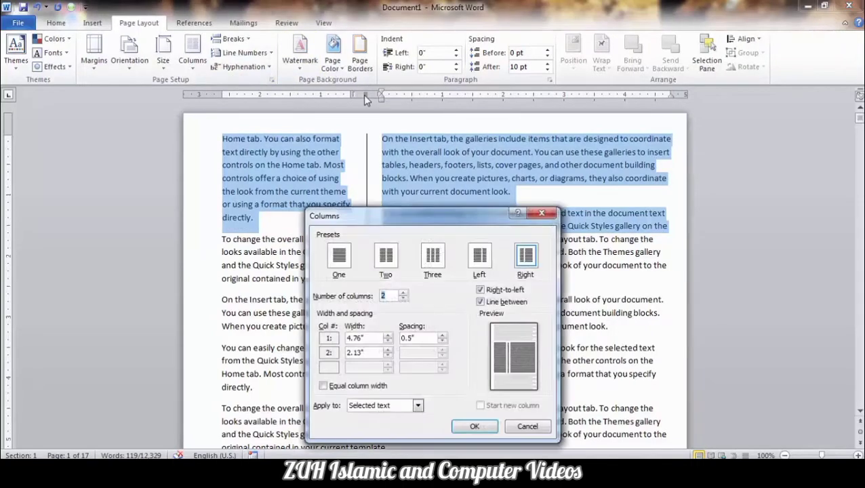
click(481, 290)
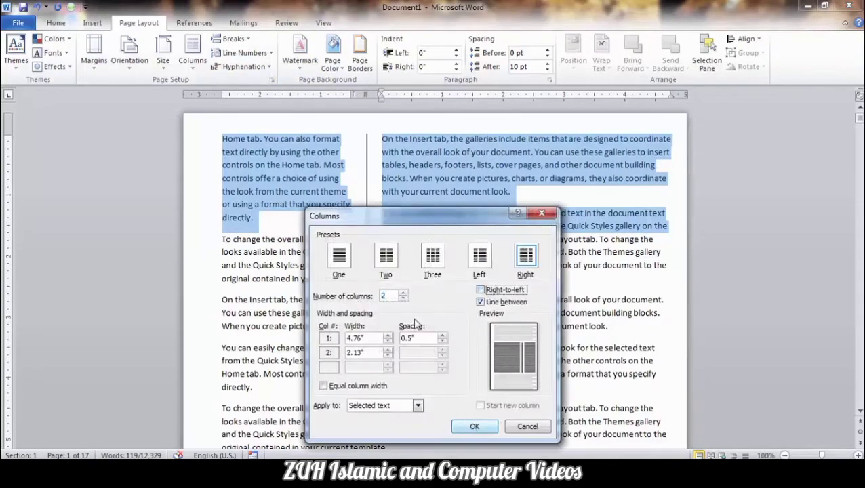
click(404, 292)
click(403, 293)
click(404, 293)
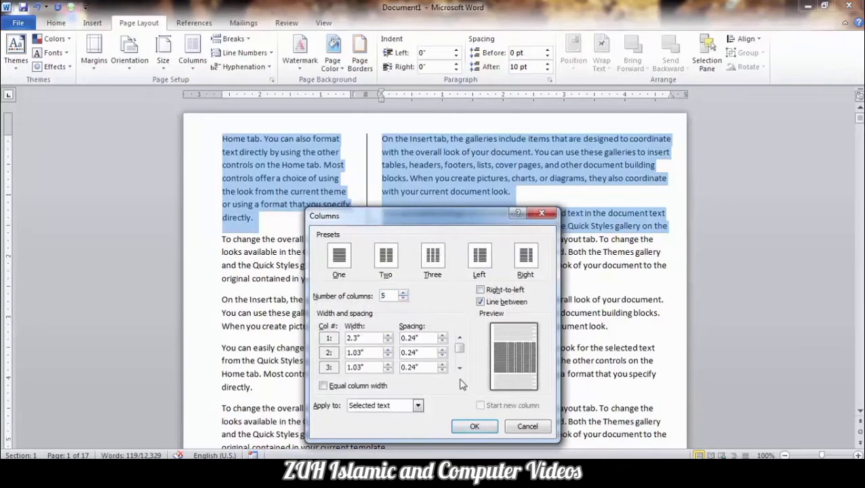
click(469, 425)
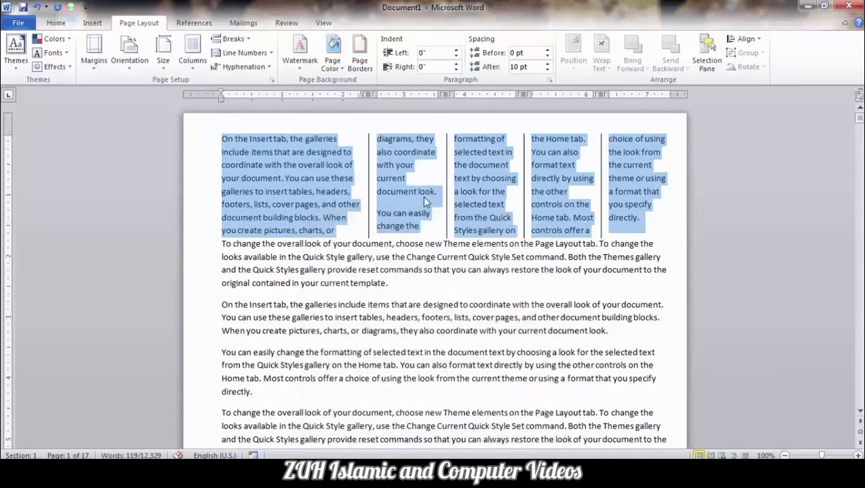
Set the first column's width to 1.03" in the selected paragraphs' five-column layout
click(193, 53)
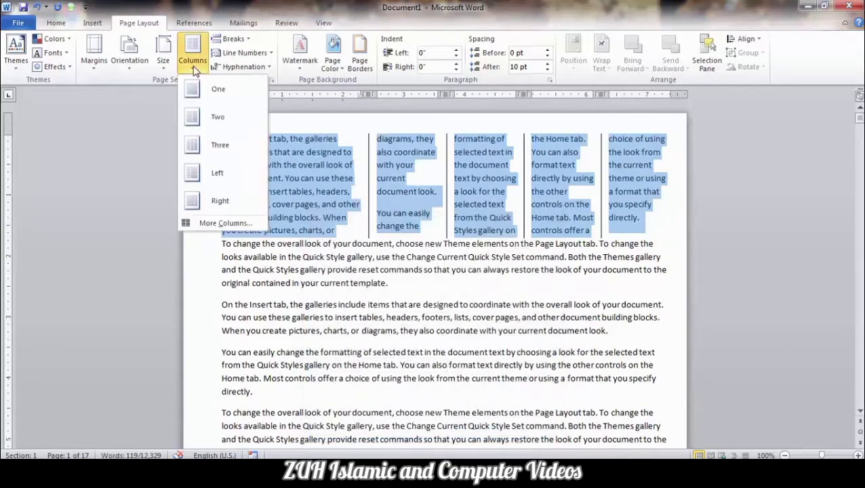
click(224, 221)
drag(385, 213, 324, 103)
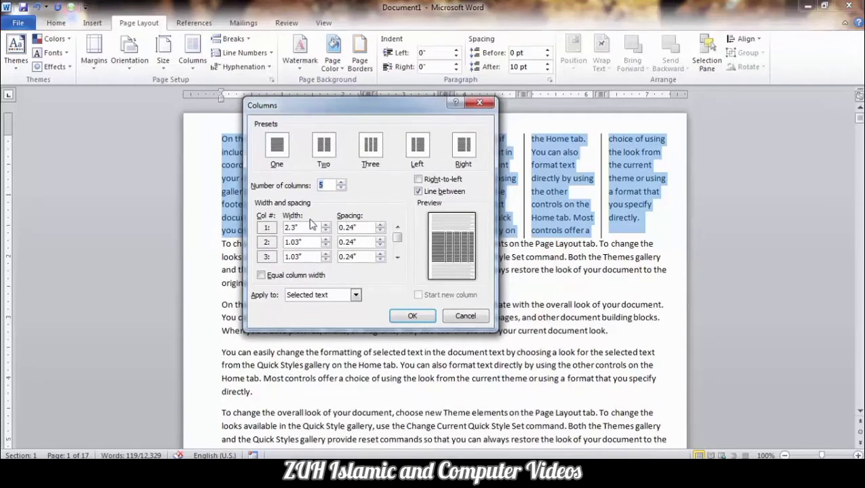
click(397, 256)
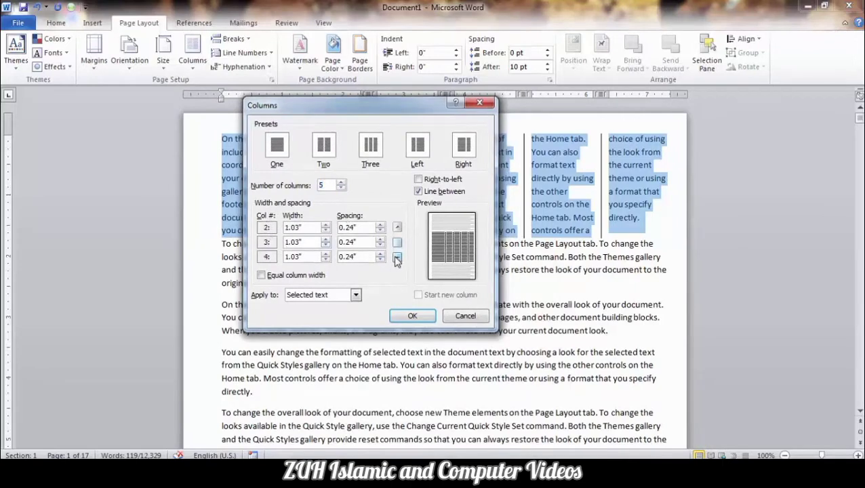
click(398, 256)
click(397, 227)
click(397, 227)
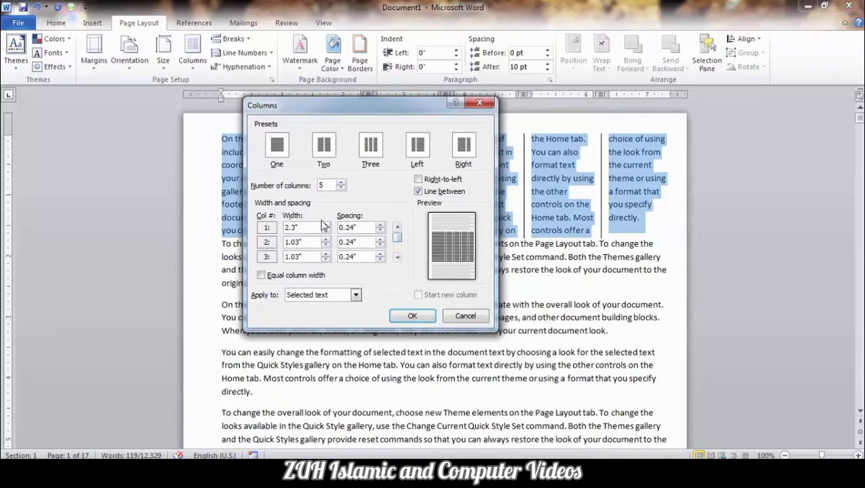
drag(297, 227, 280, 228)
text(1.)
drag(332, 107, 534, 101)
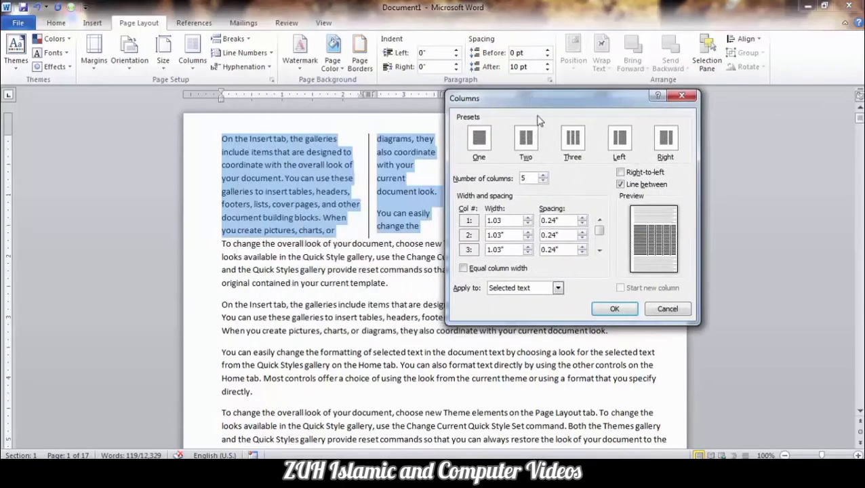
click(613, 309)
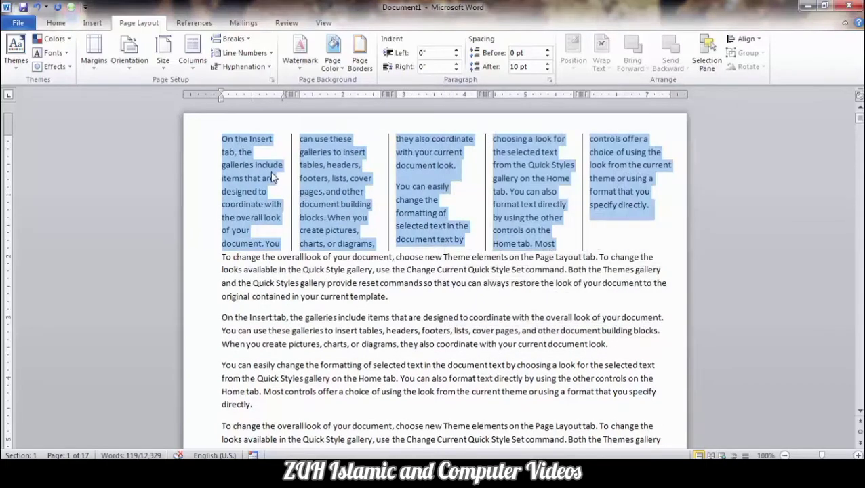
Apply the Left column preset to the selected paragraphs and make the two columns equal in width
click(193, 63)
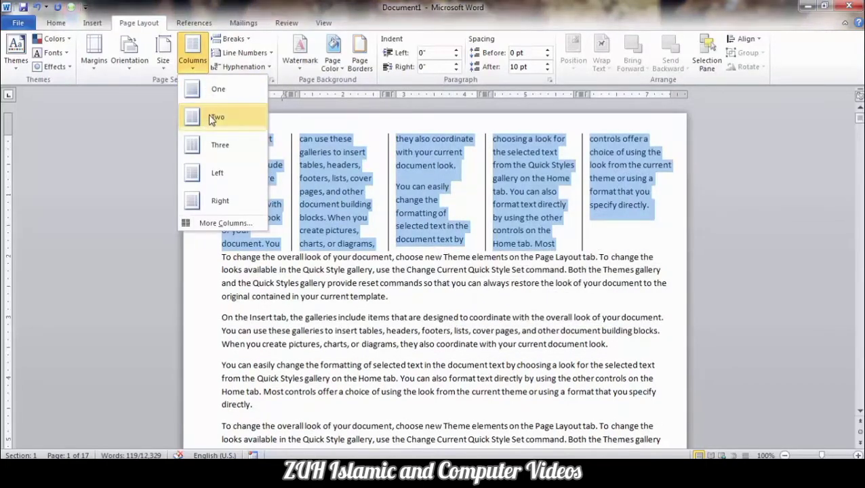
click(223, 172)
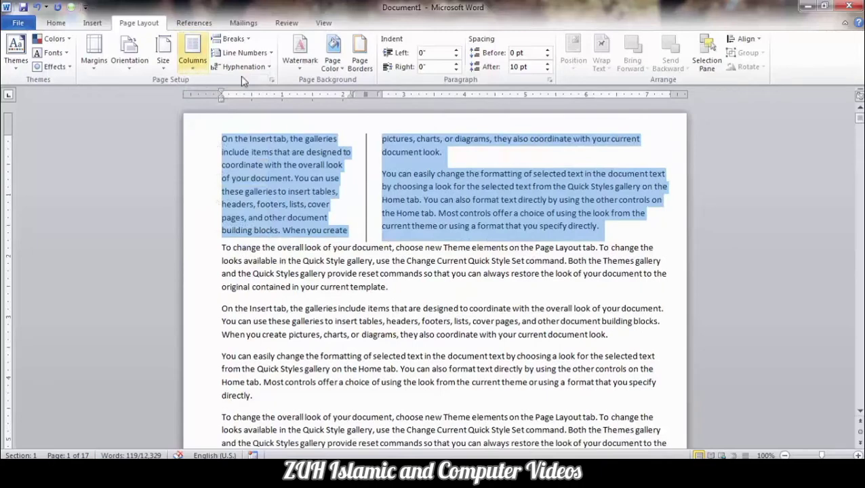
double_click(366, 94)
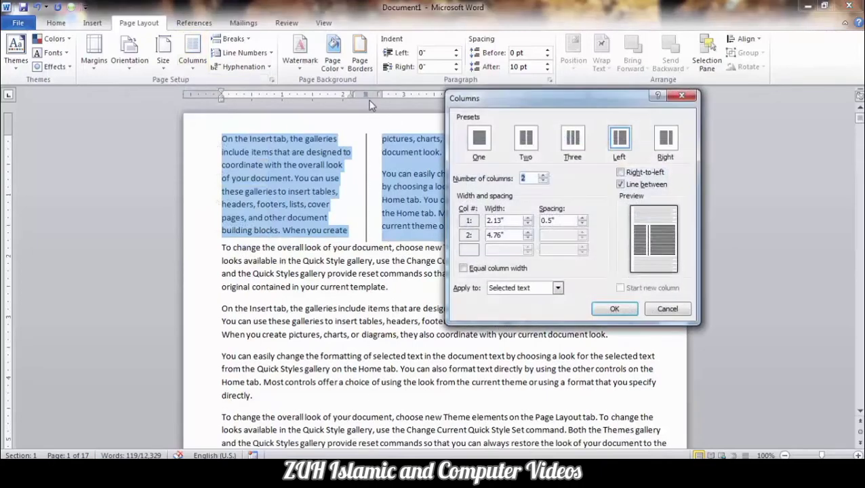
click(476, 270)
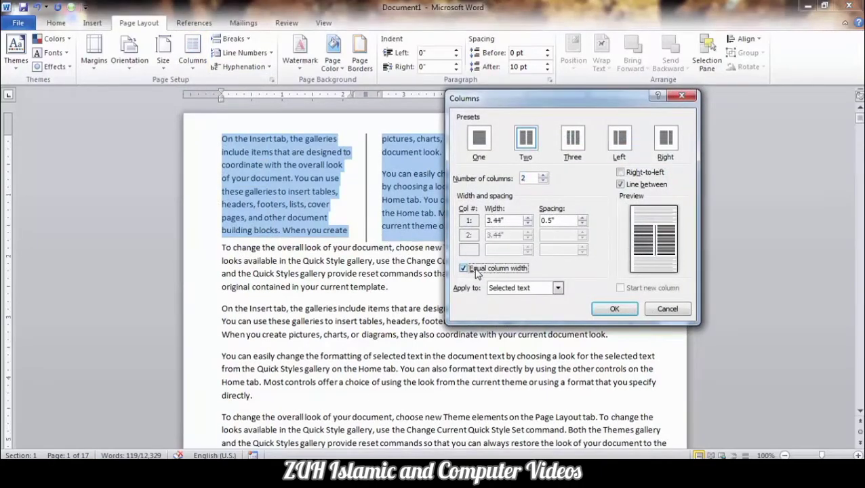
click(603, 311)
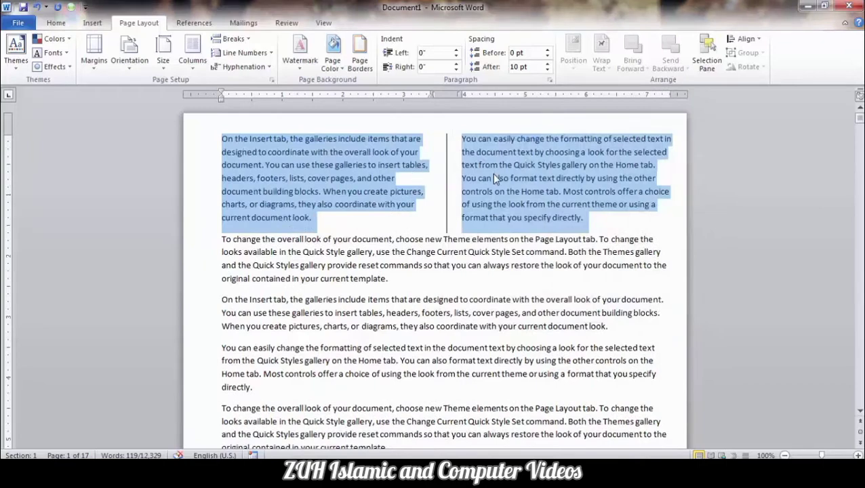
Review which parts of the document the column settings can apply to, keeping Selected text
click(198, 65)
click(225, 224)
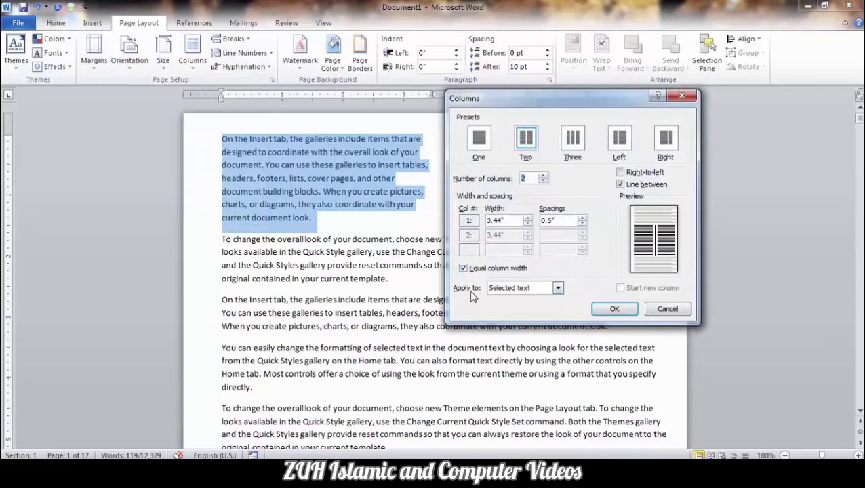
click(515, 290)
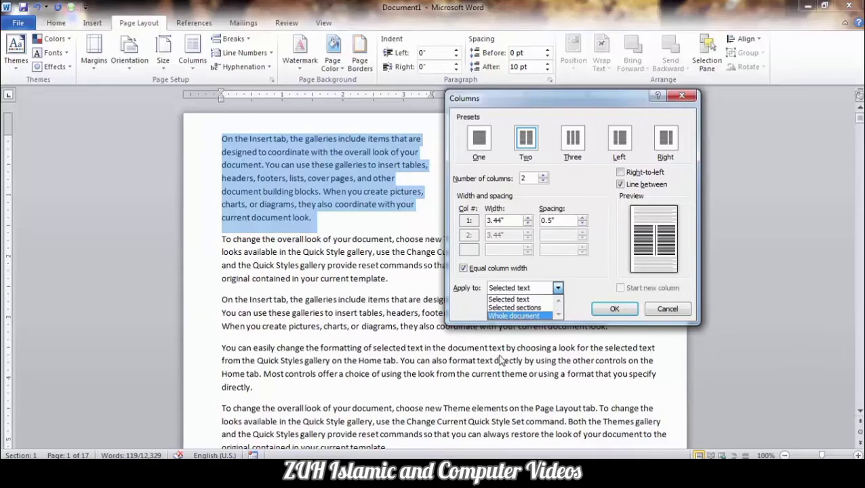
click(602, 249)
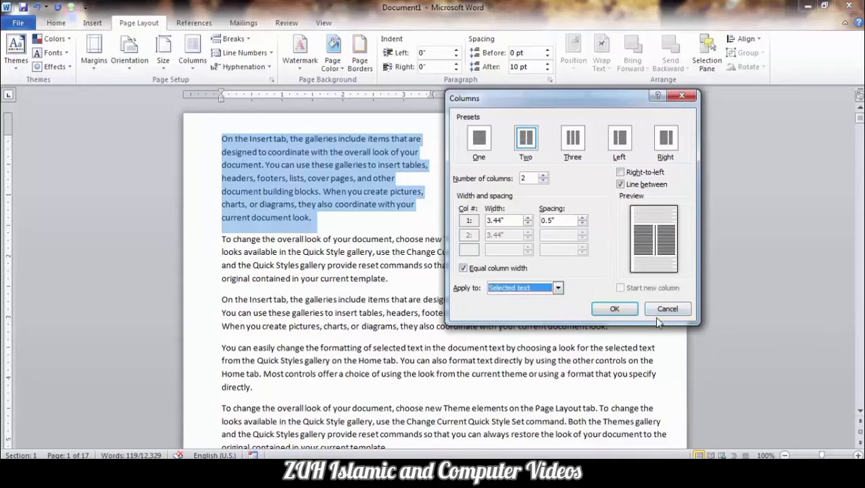
click(614, 309)
Delete all the document's text and generate fresh sample paragraphs with =rand()
click(405, 316)
scroll(406, 315, down, 8)
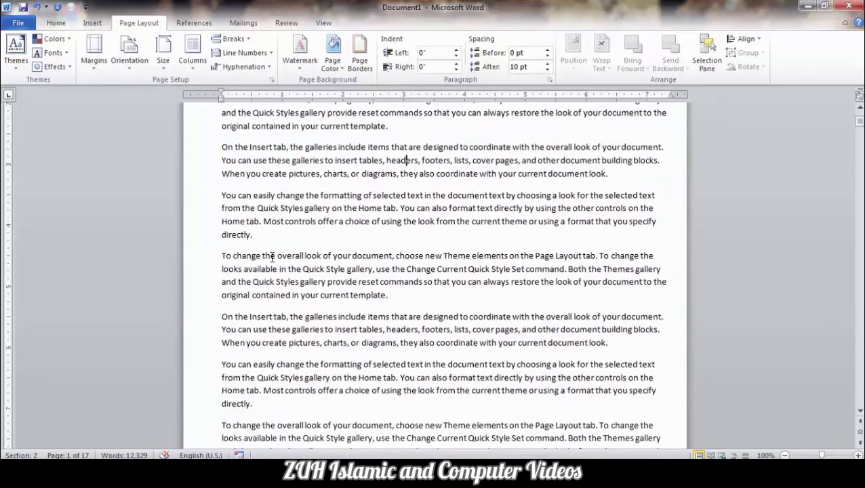
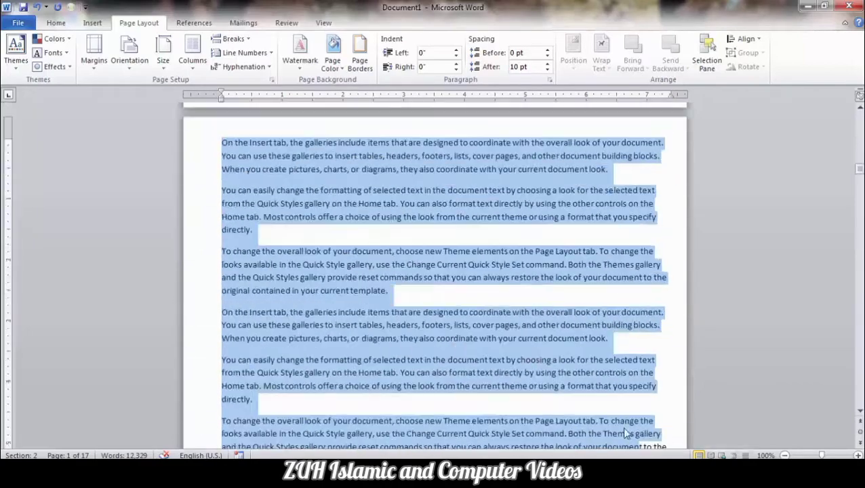
key(Delete)
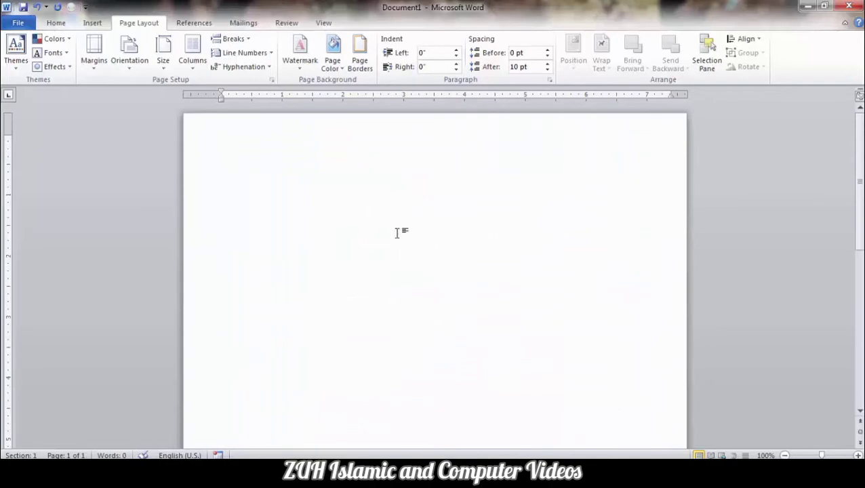
text(=rand())
key(Return)
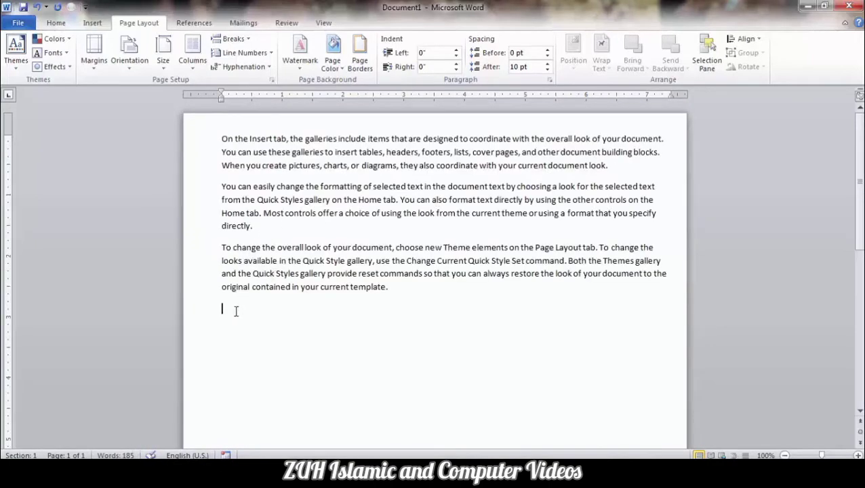
Try the Three column preset on the whole document and undo it
click(193, 60)
click(228, 225)
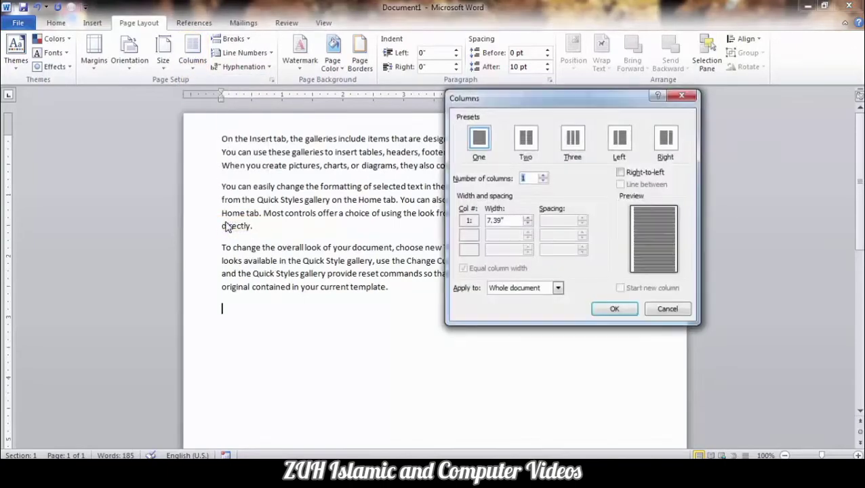
click(571, 139)
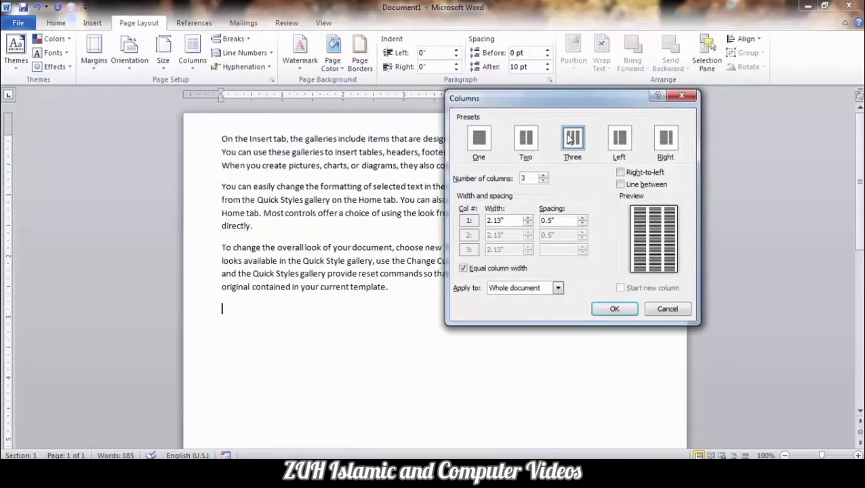
click(612, 309)
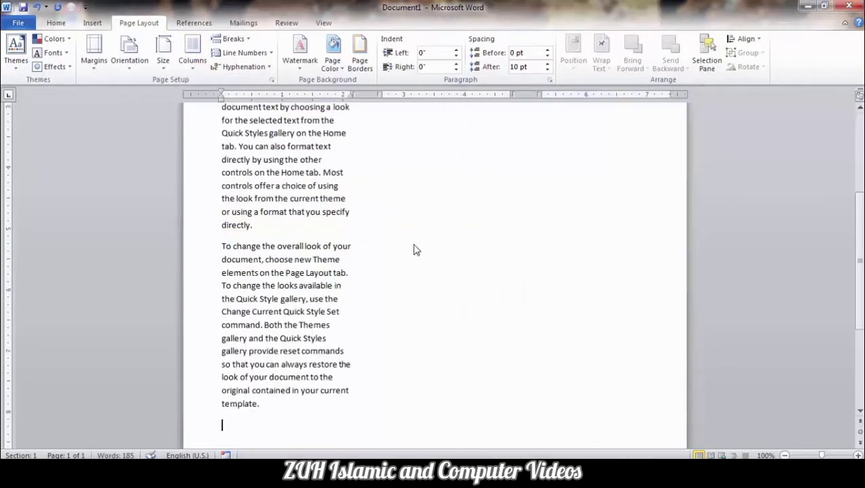
key(ctrl+Return)
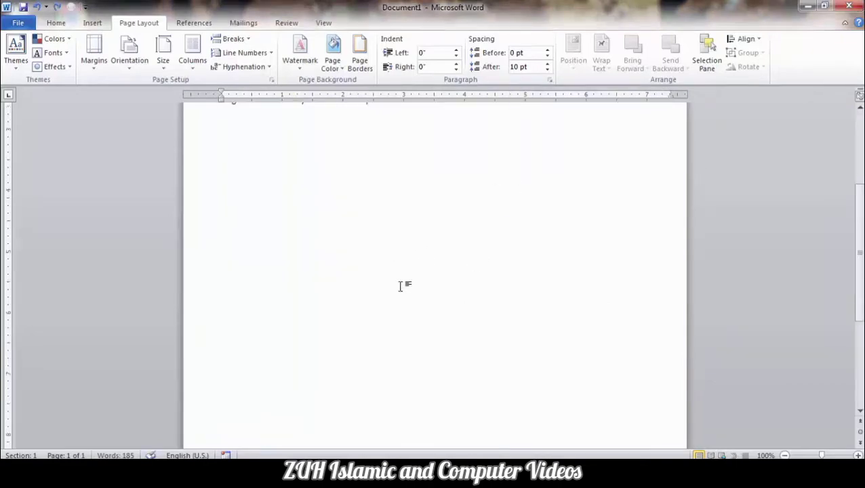
key(ctrl+z)
key(ctrl+z)
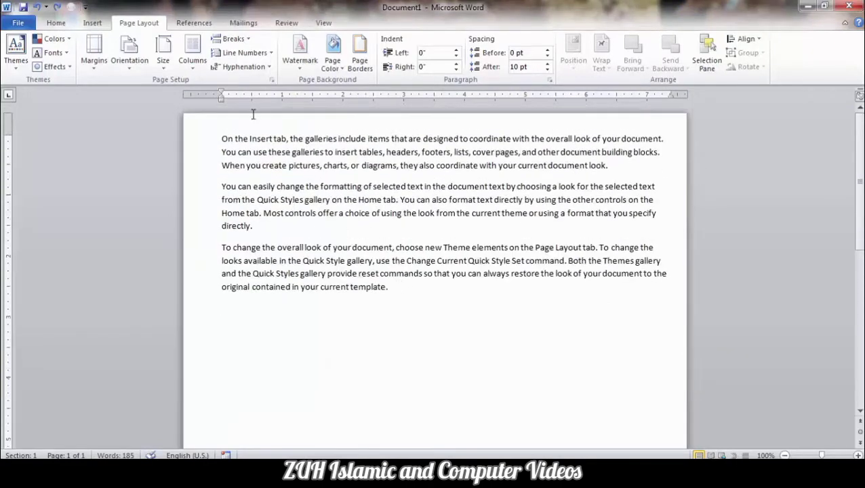
Apply the Three column preset from this point forward, starting below the sample paragraphs
click(193, 55)
click(223, 223)
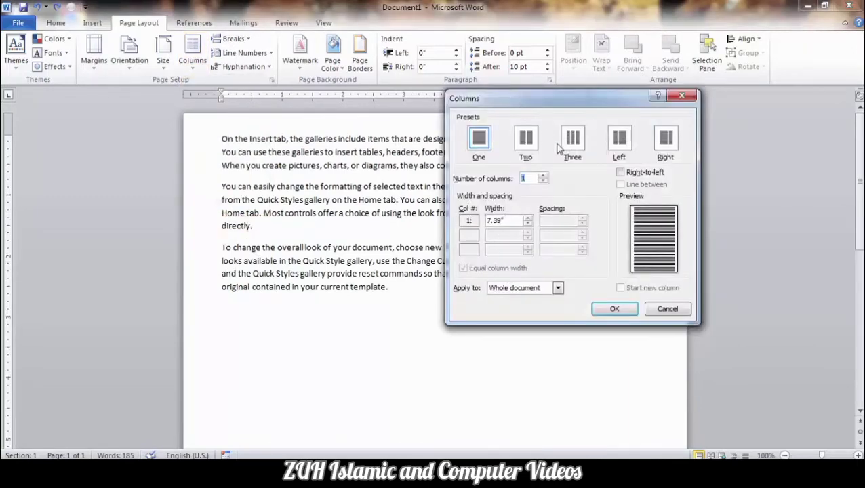
click(572, 138)
click(557, 288)
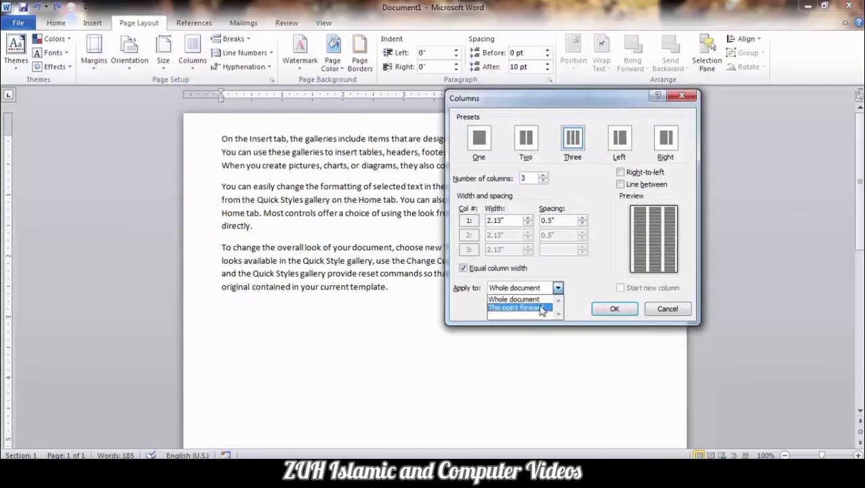
click(541, 308)
click(613, 309)
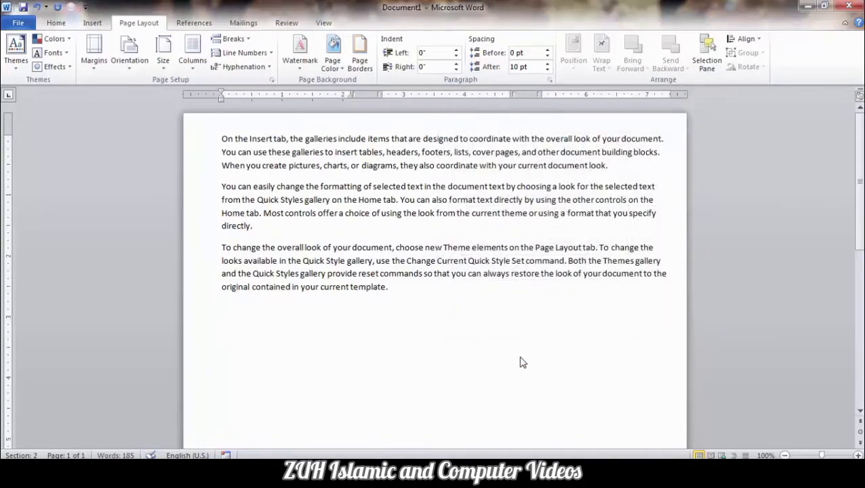
Fill the three-column section with sample text by entering =rand() repeatedly
text(=rand())
key(Return)
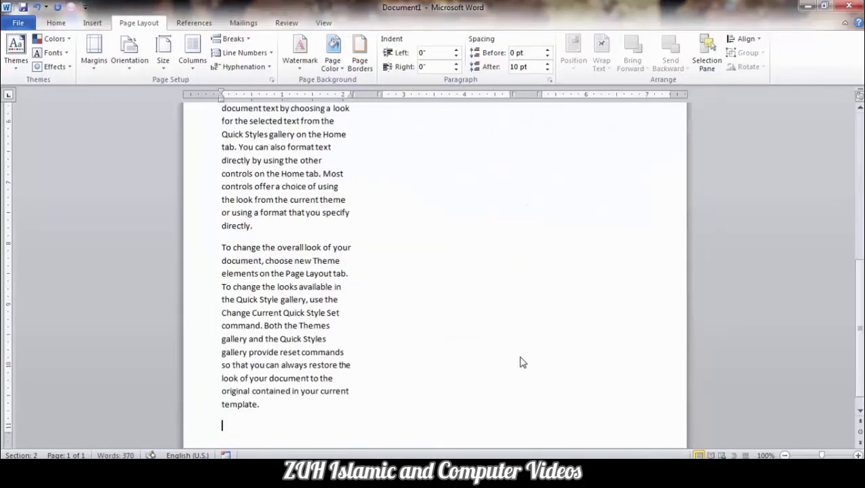
scroll(618, 303, up, 10)
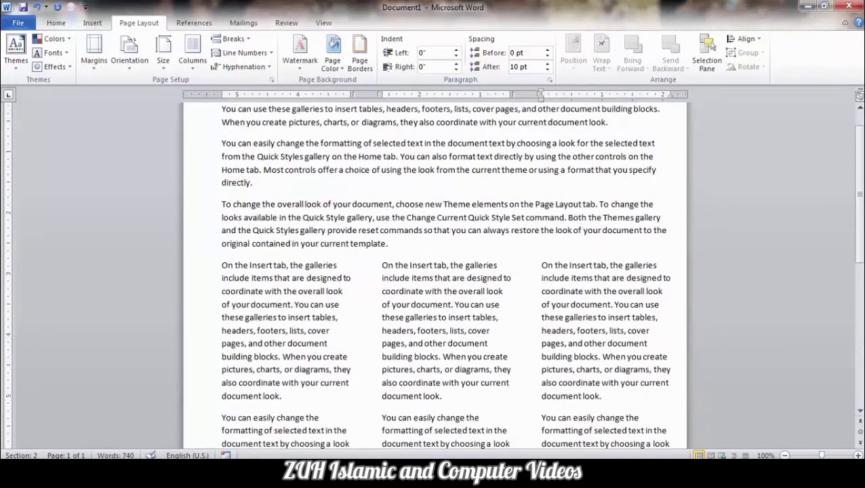
click(469, 307)
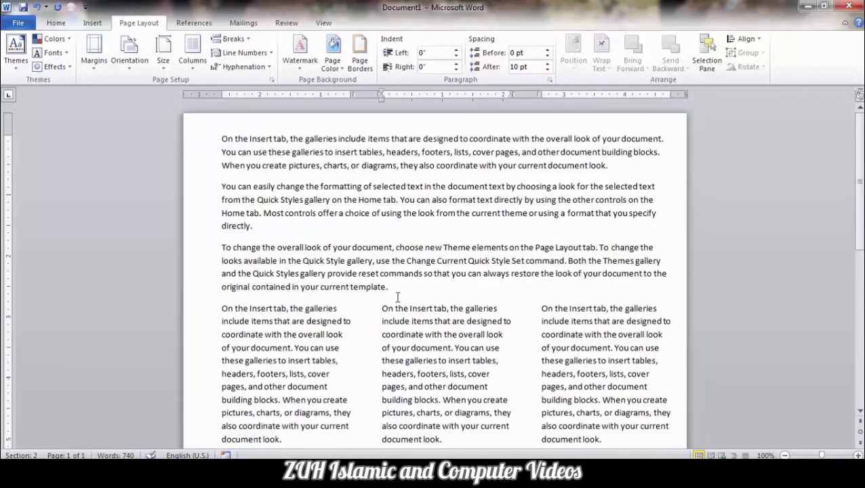
Replace the full-width paragraphs above the three columns with the heading "MS Office Notes"
drag(391, 289, 225, 138)
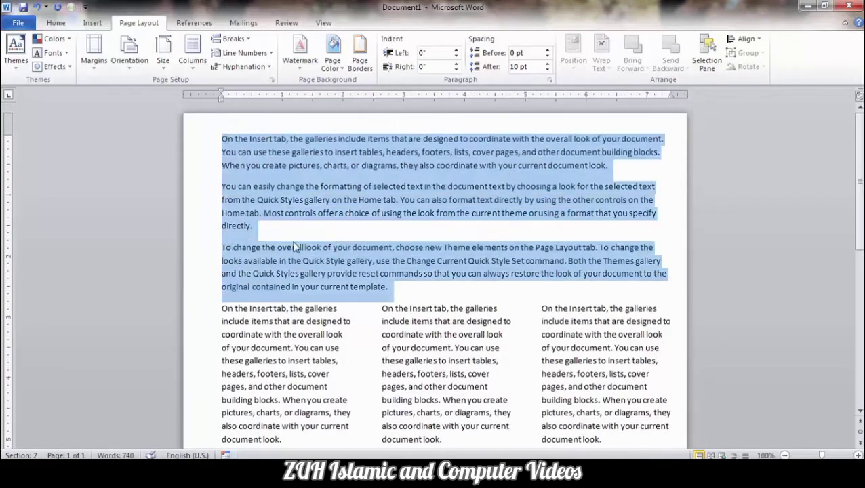
text(MS Office)
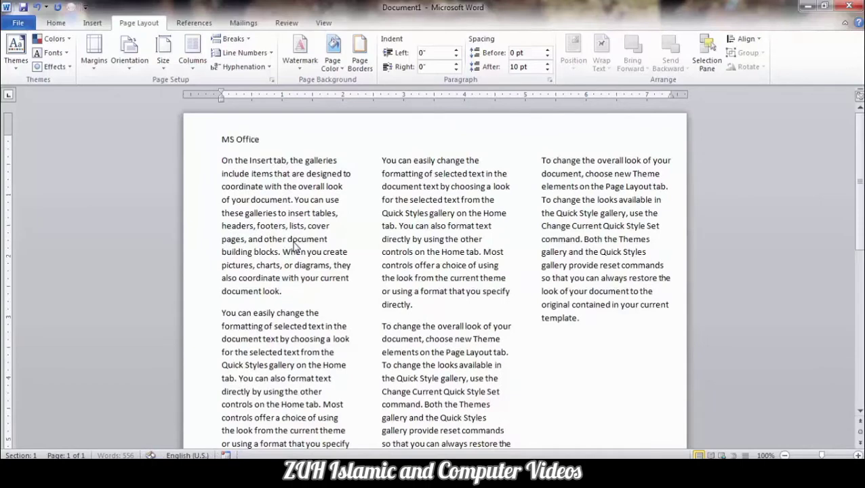
text(Notes)
Enlarge the "MS Office Notes" heading's font until it spans most of the page width above the columns
key(shift+Home)
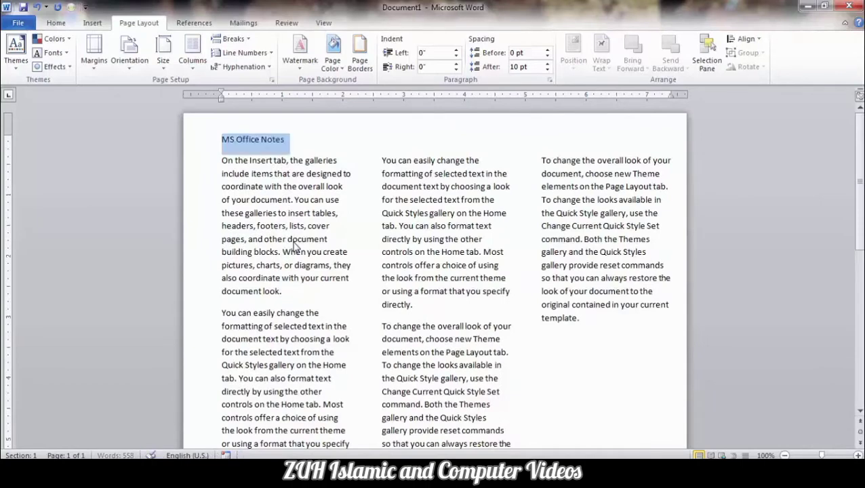
key(ctrl+shift+period)
key(ctrl+shift+period)
key(ctrl+shift+period)
key(ctrl+shift+period)
key(ctrl+shift+period)
key(ctrl+shift+period)
key(ctrl+shift+period)
key(ctrl+shift+period)
key(ctrl+shift+period)
key(ctrl+shift+period)
key(ctrl+shift+period)
key(ctrl+shift+period)
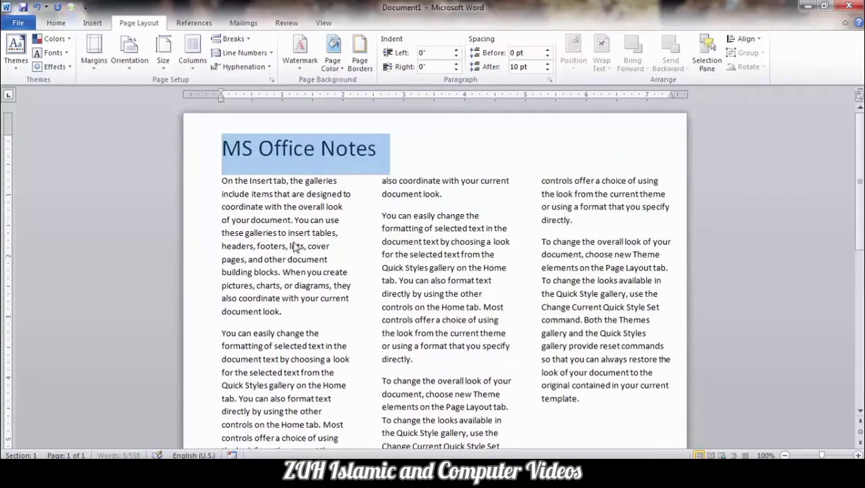
click(453, 309)
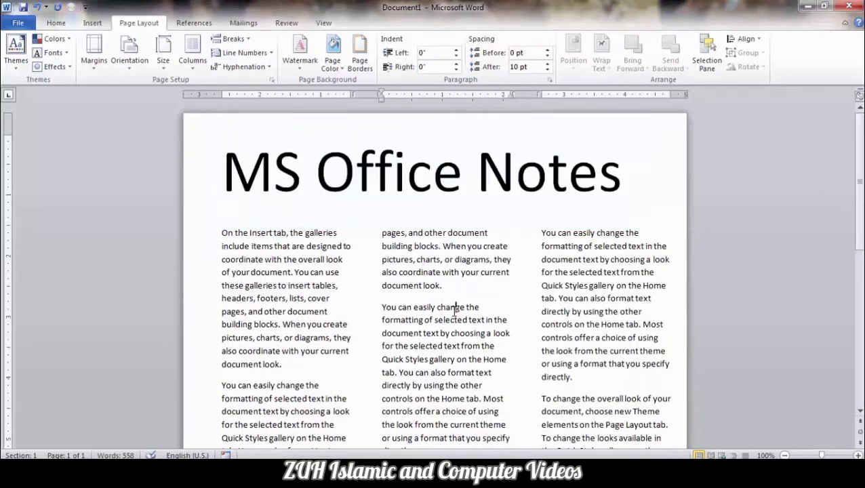
click(268, 246)
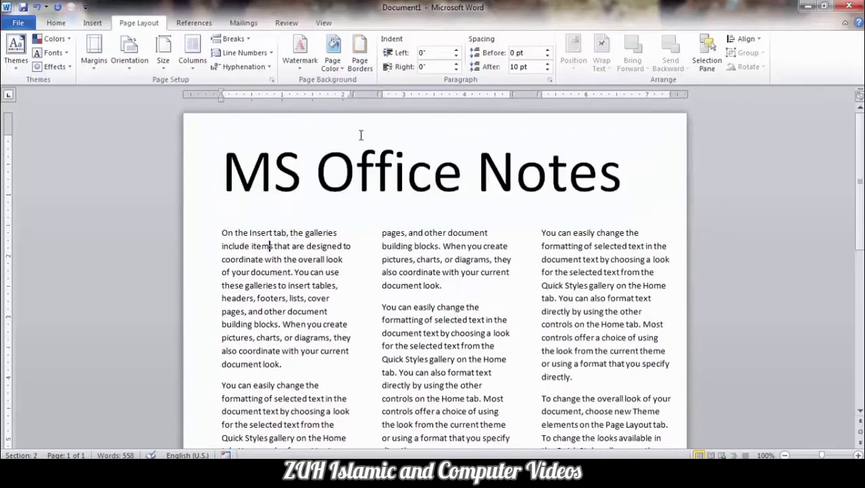
Add a line between the columns of the three-column section below the heading
click(192, 54)
click(204, 223)
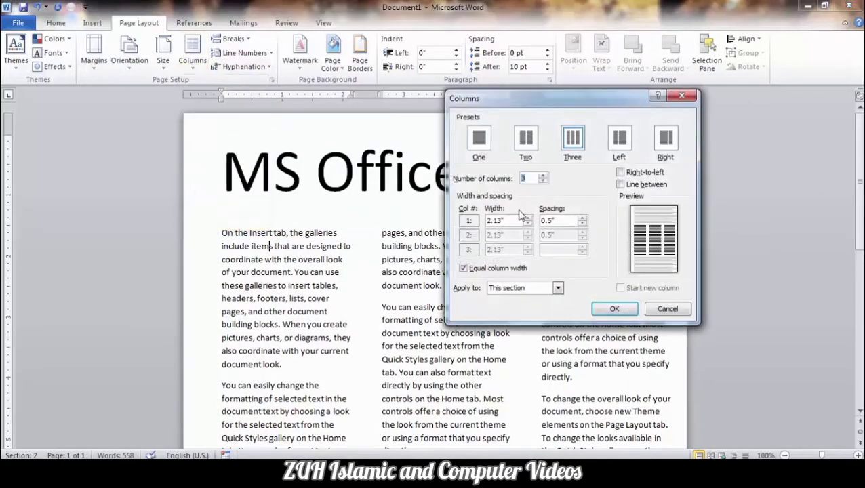
click(620, 184)
click(614, 309)
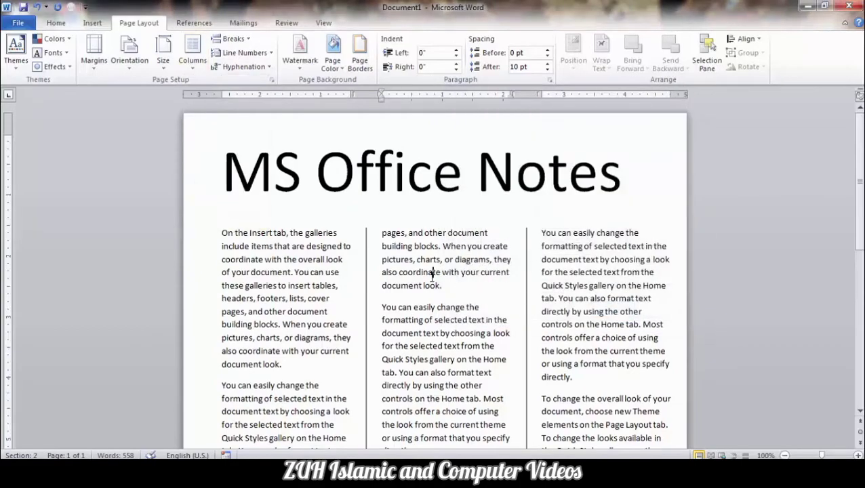
scroll(431, 278, down, 6)
scroll(431, 278, up, 6)
Insert a page break at the end of the sample text in the third column
scroll(431, 278, down, 9)
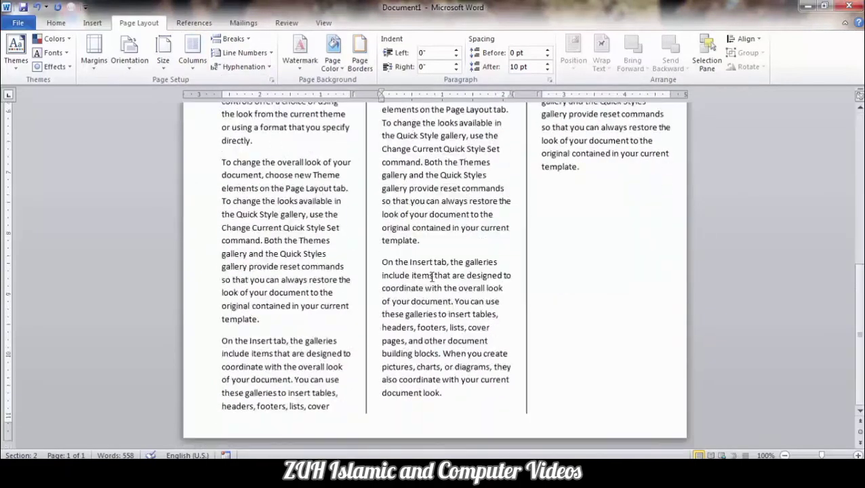
click(611, 167)
key(ctrl+Return)
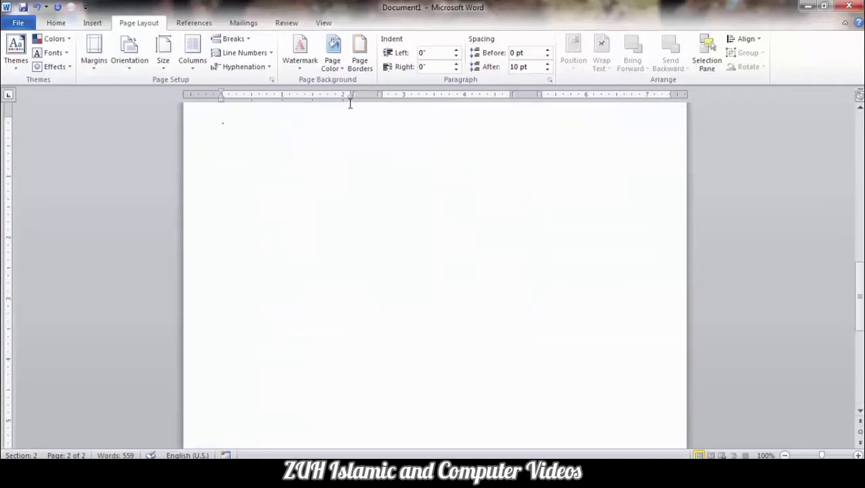
scroll(333, 218, up, 2)
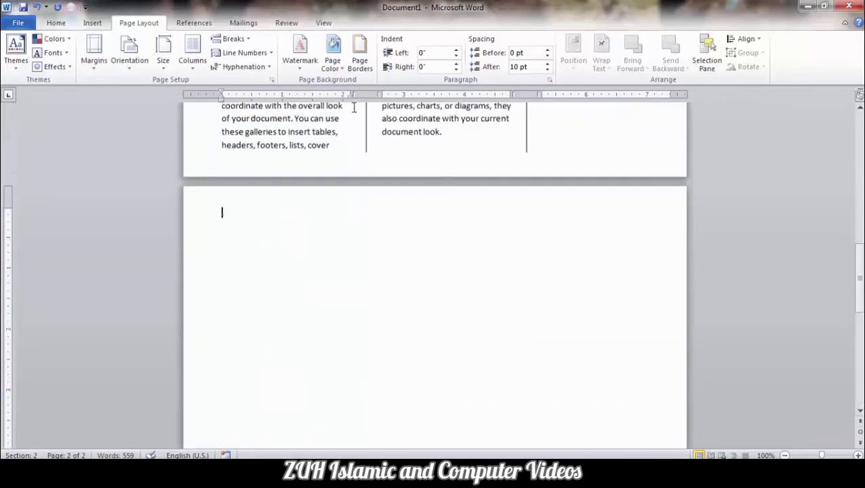
Try to switch the text on the new page to the One column layout, and undo the change
click(193, 58)
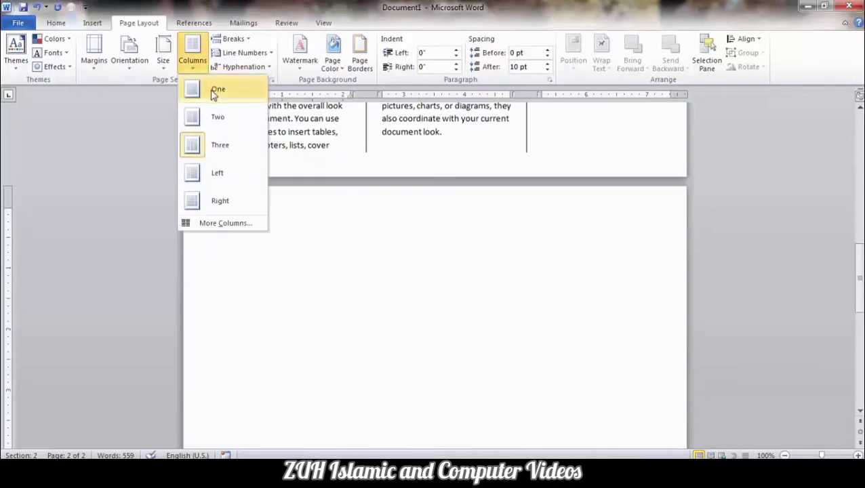
click(213, 90)
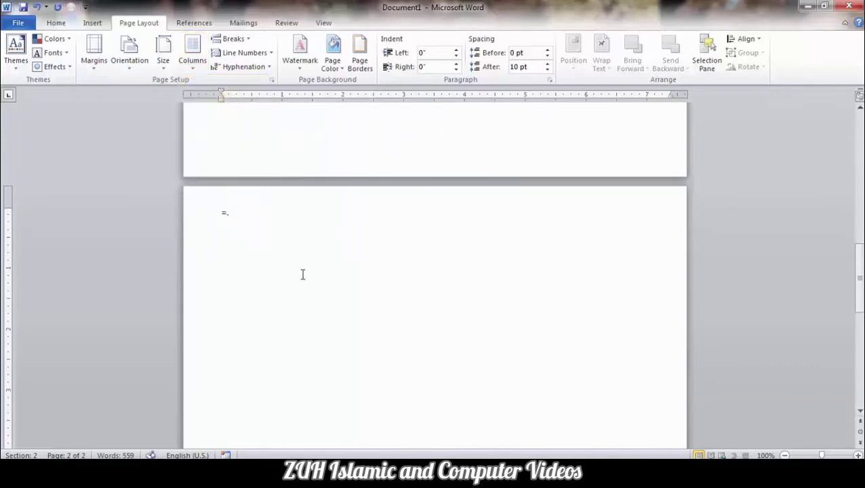
key(BackSpace)
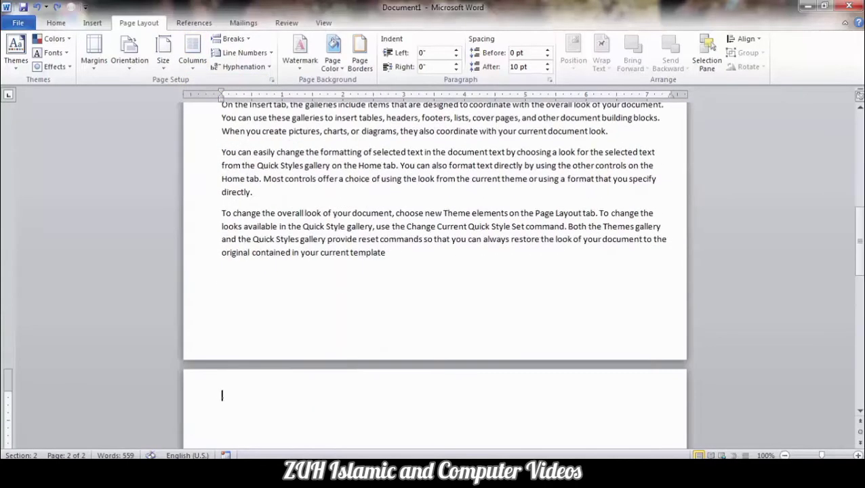
key(ctrl+z)
key(BackSpace)
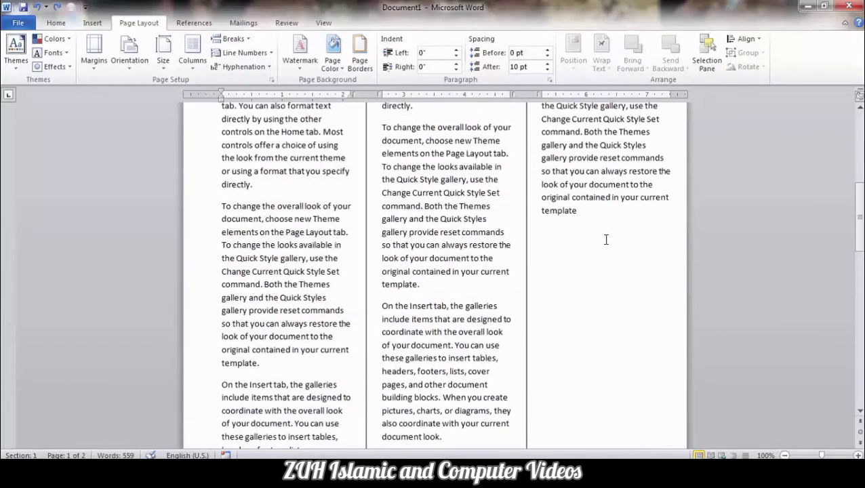
Apply the One column preset from this point forward, starting at the end of the third column's text
click(606, 240)
click(193, 54)
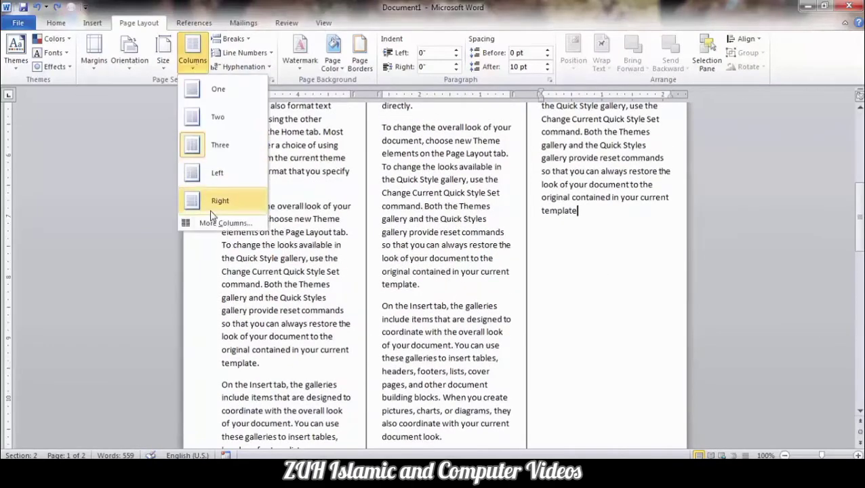
click(215, 222)
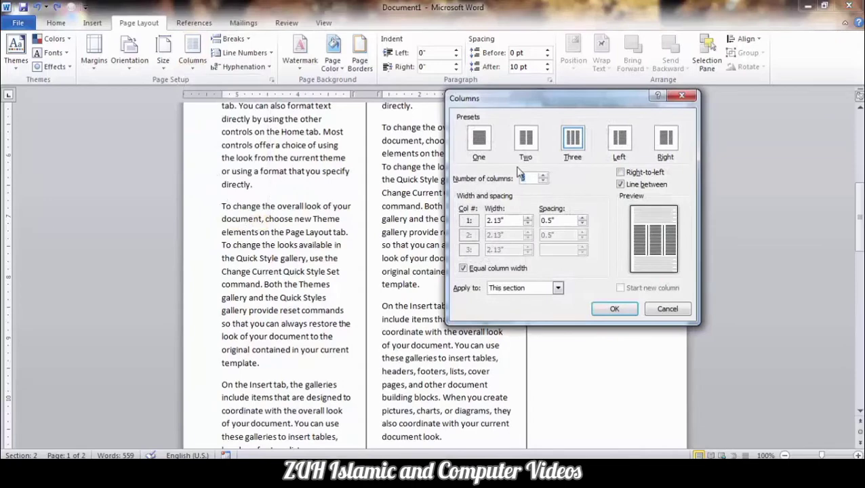
click(479, 142)
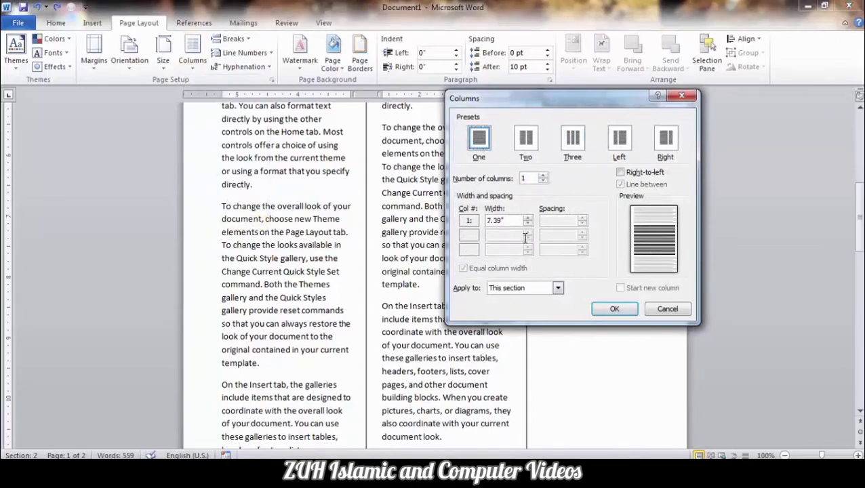
click(557, 287)
click(525, 303)
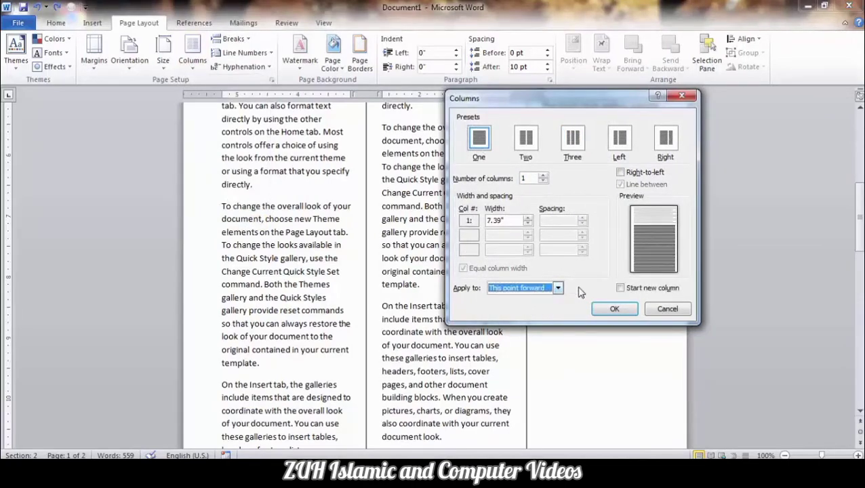
click(615, 309)
Review the pages and undo the one-column change made after the third column
scroll(535, 311, up, 1)
scroll(535, 310, up, 10)
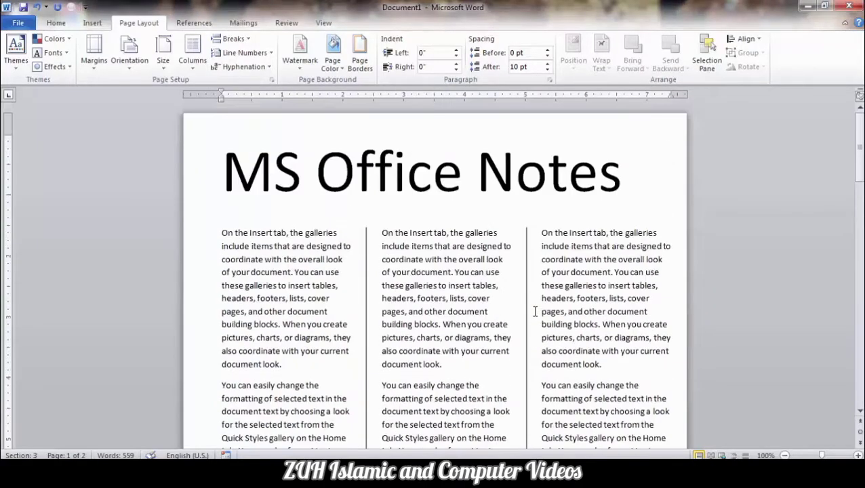
scroll(533, 309, down, 15)
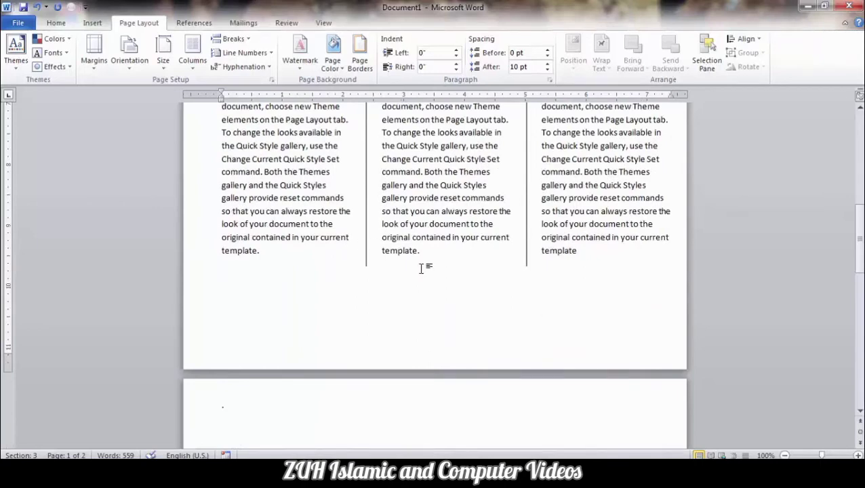
key(Delete)
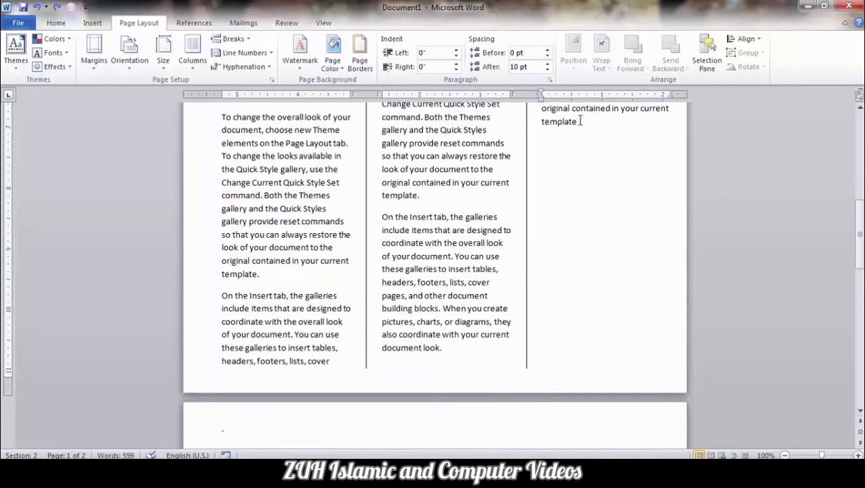
Apply the One column preset from this point forward with Start new column enabled, and generate =rand() sample text on the new page
click(193, 51)
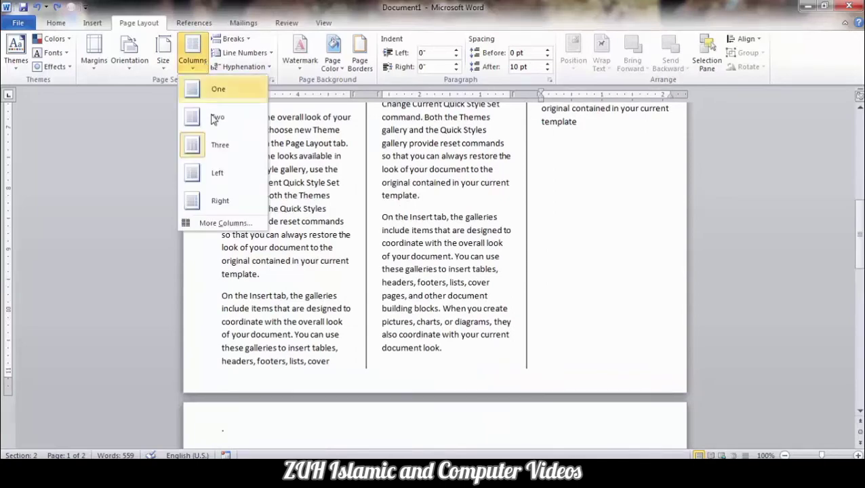
click(225, 224)
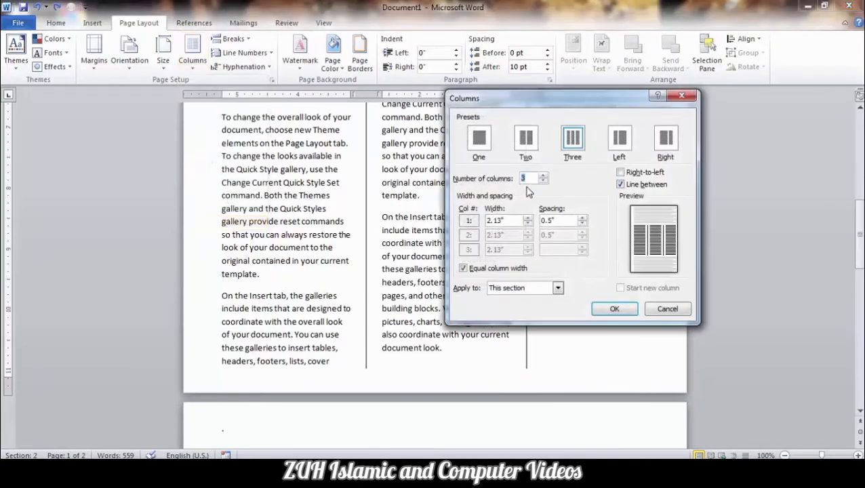
click(478, 141)
click(557, 288)
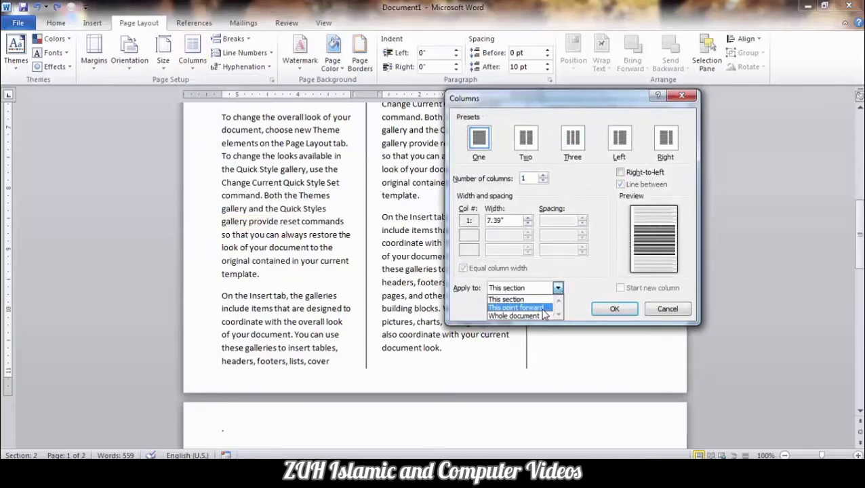
click(541, 309)
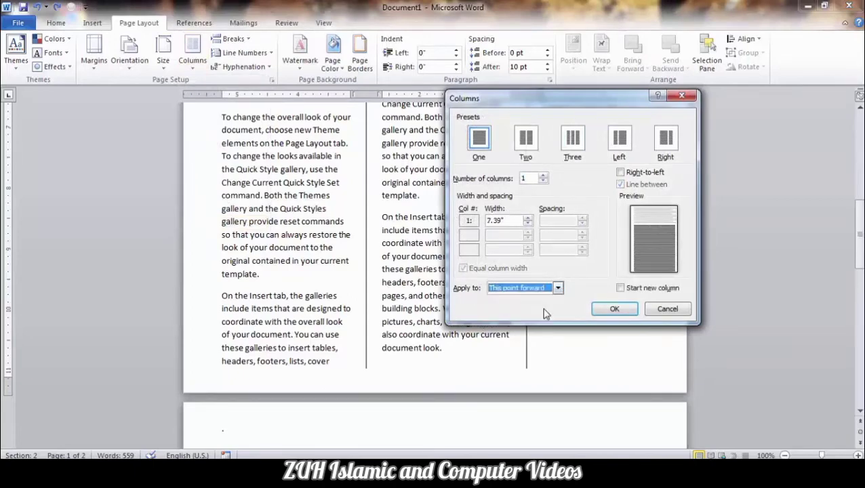
click(638, 290)
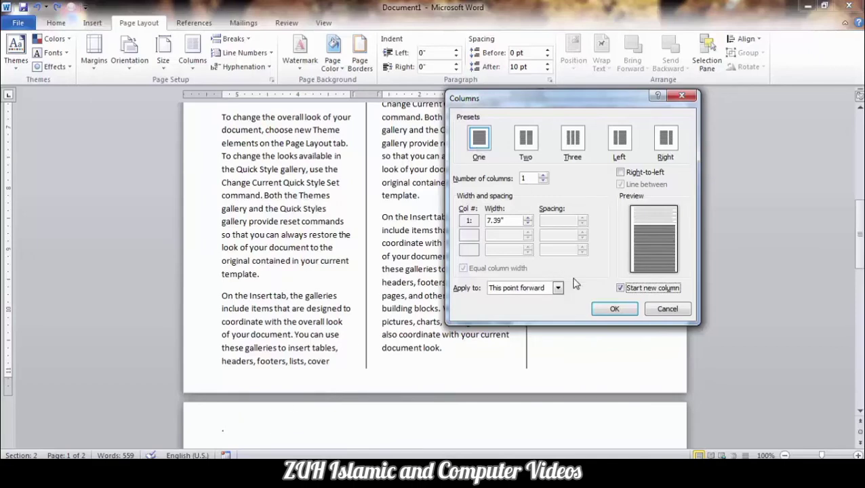
click(610, 310)
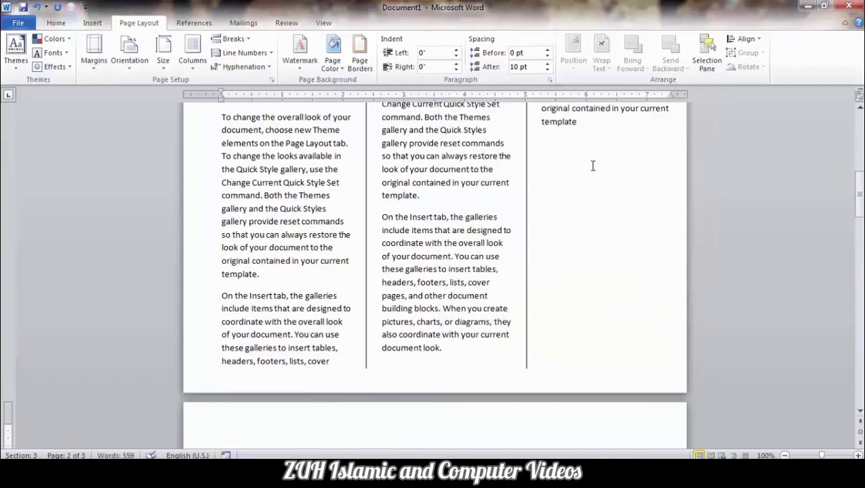
scroll(592, 166, down, 3)
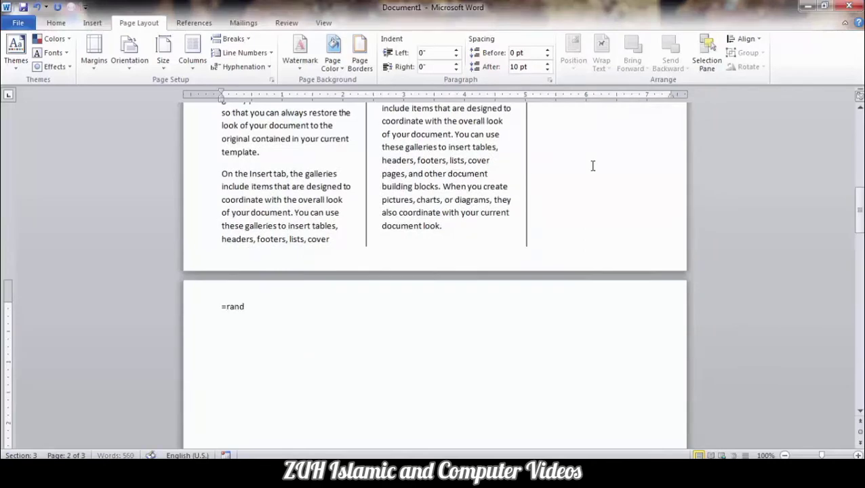
key(Return)
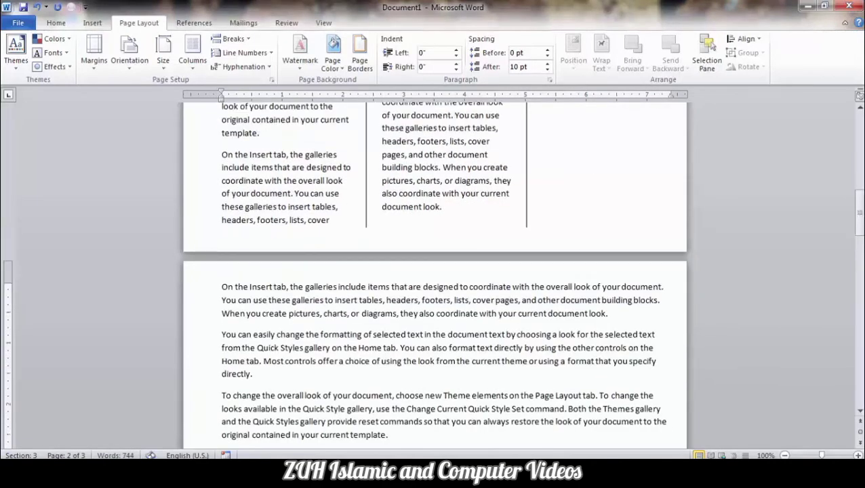
Open the detailed column settings and compare the previews for the This section and This point forward scopes
click(193, 54)
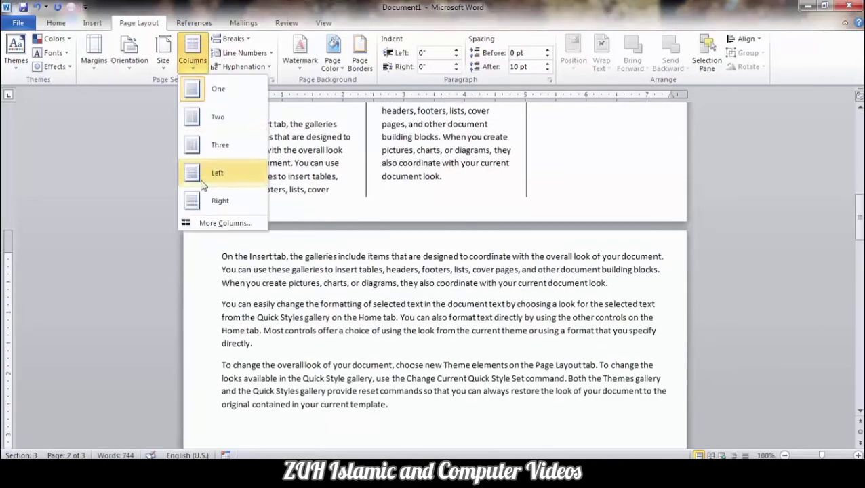
click(208, 221)
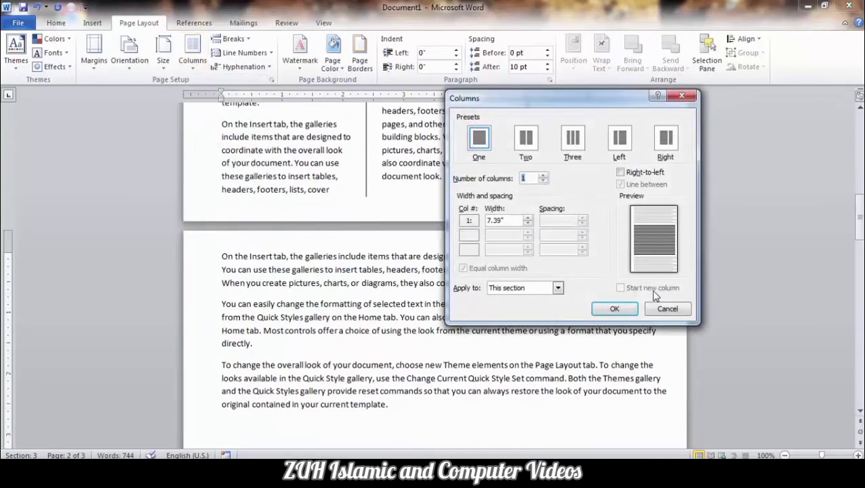
click(557, 288)
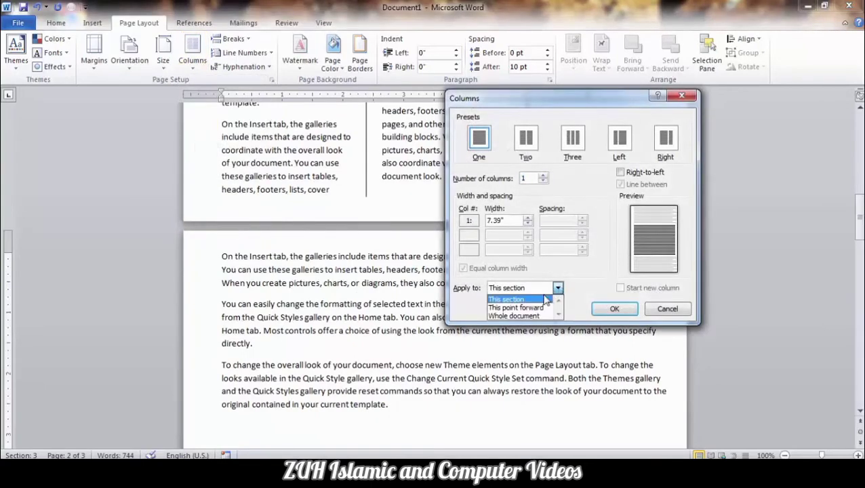
click(526, 307)
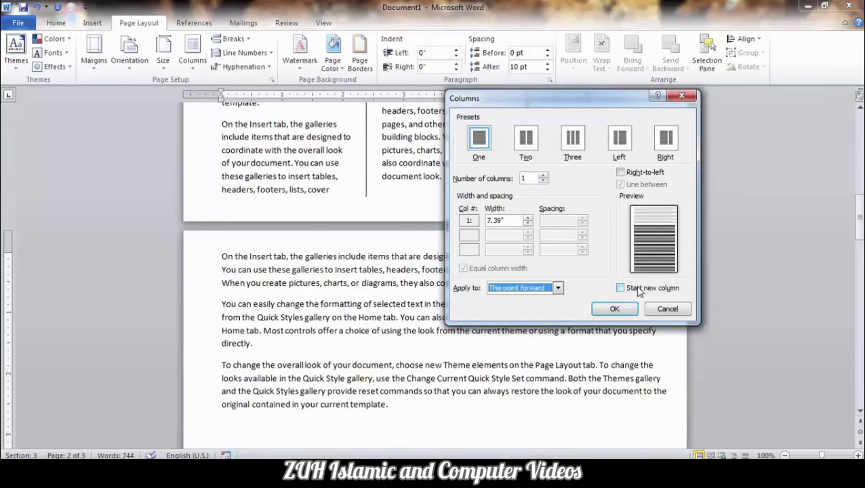
click(557, 288)
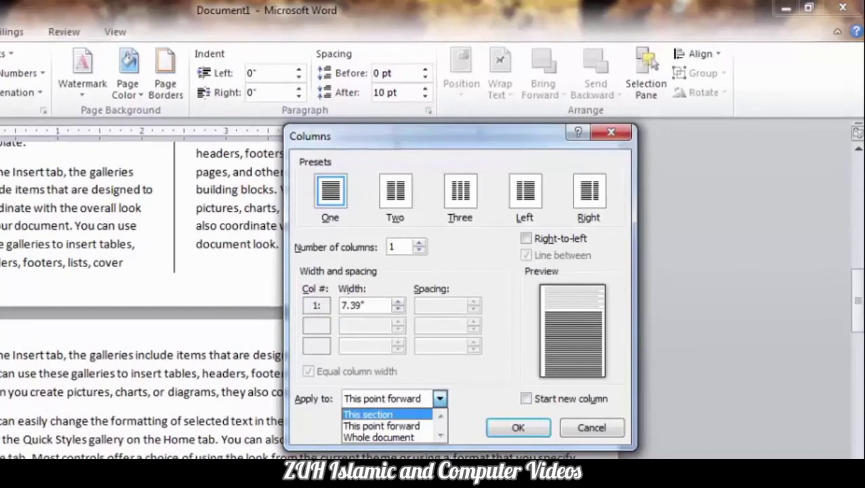
click(359, 417)
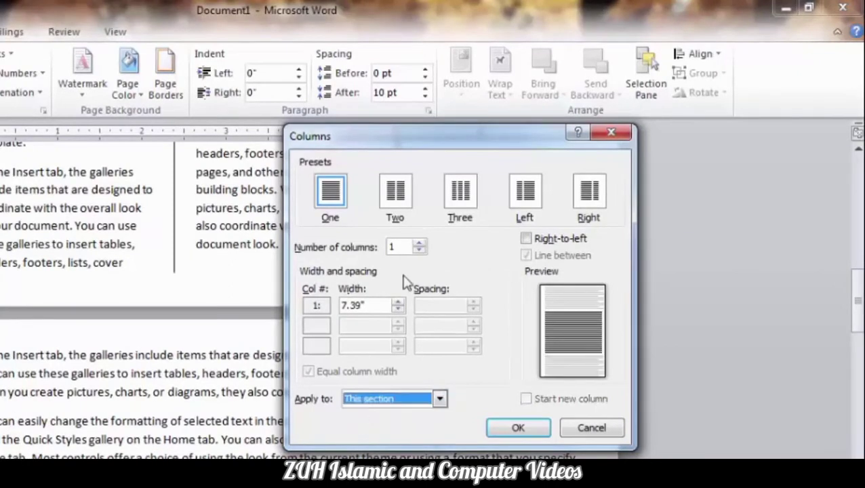
click(438, 404)
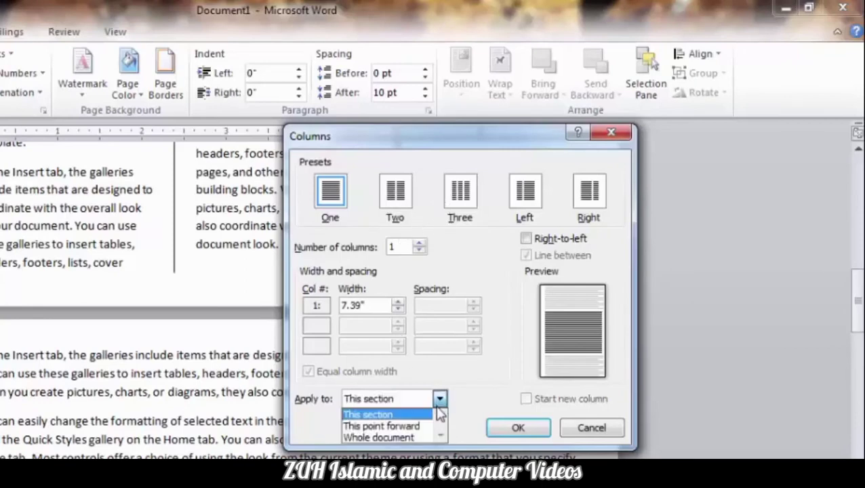
click(418, 427)
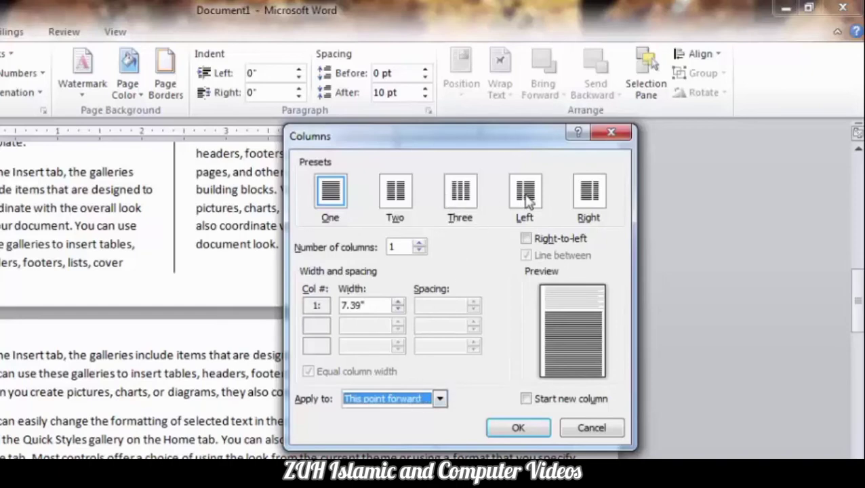
Apply the Two column preset to the whole document and check the pages
click(460, 191)
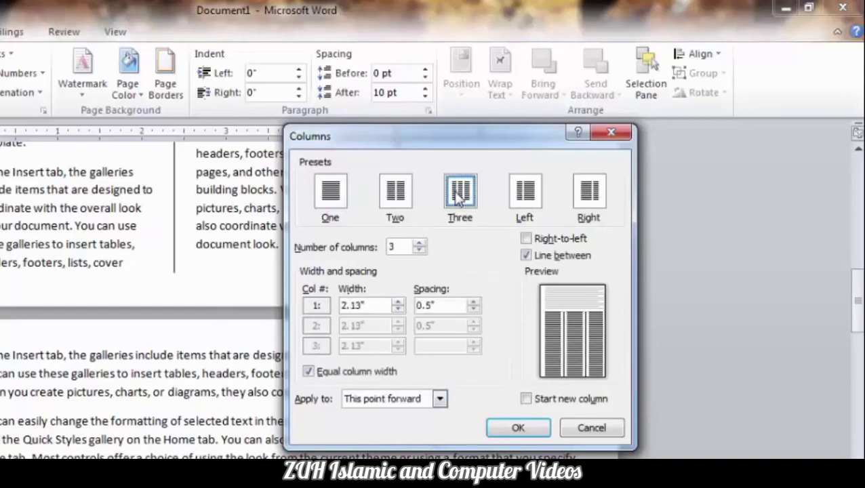
click(439, 399)
click(403, 437)
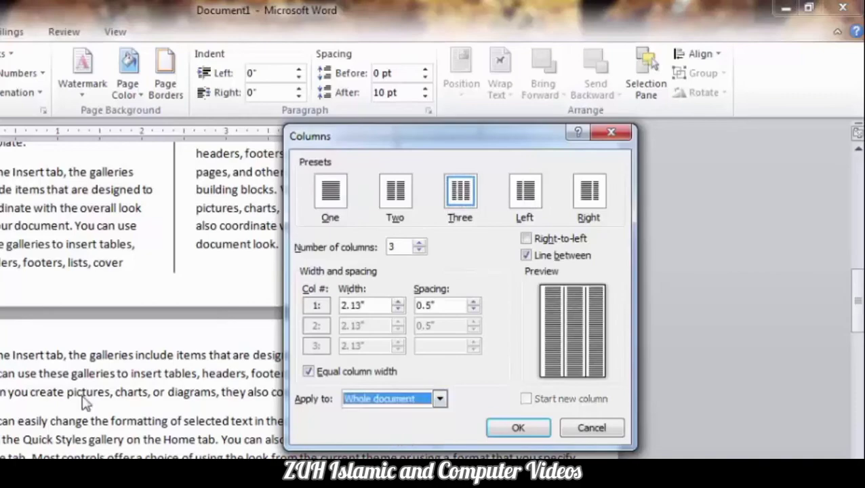
click(395, 191)
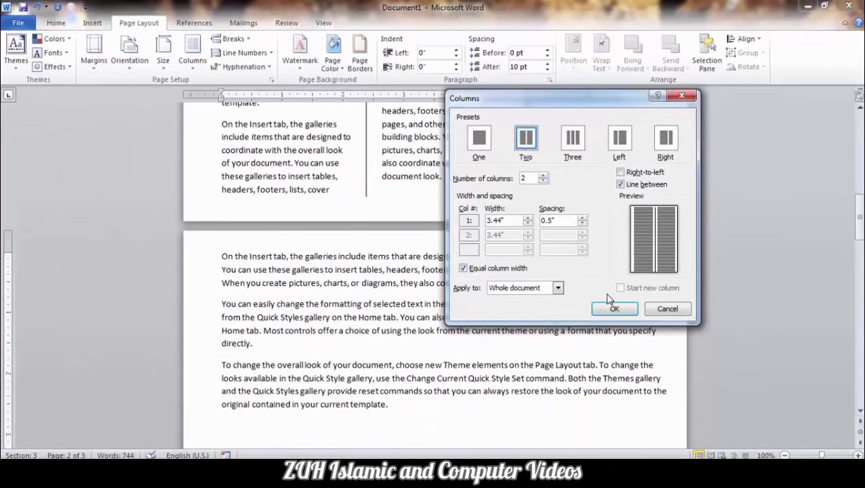
click(612, 309)
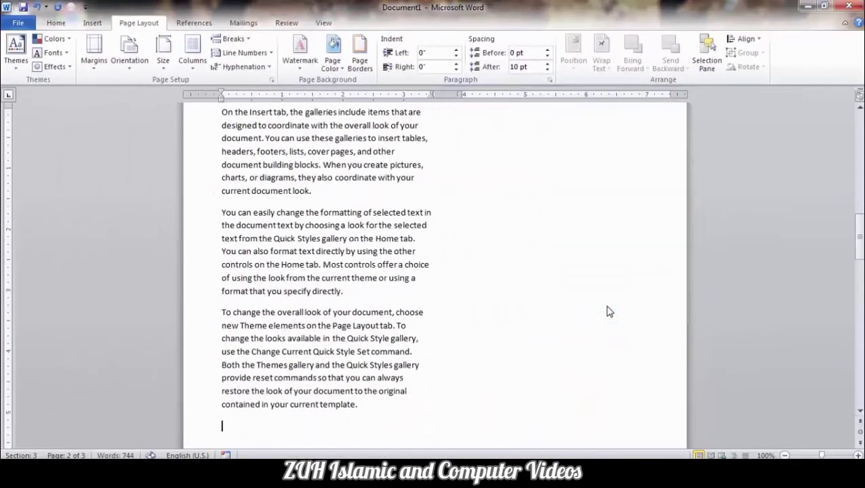
scroll(608, 306, up, 5)
scroll(608, 307, down, 20)
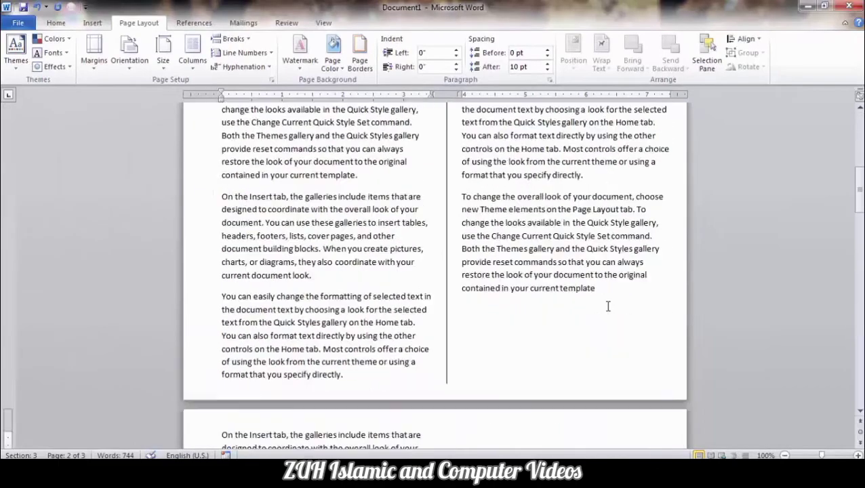